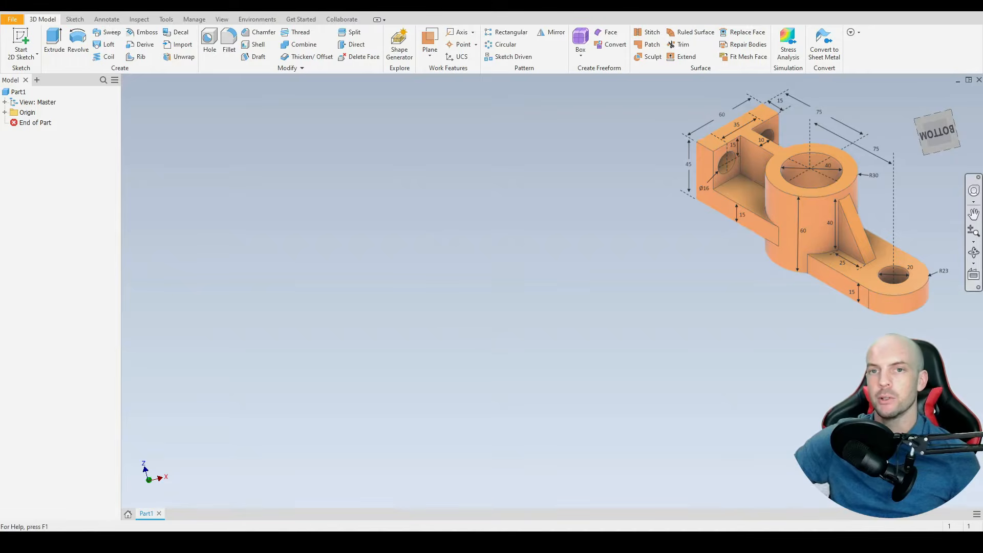
- Sketch concentric 60 mm and 40 mm diameter circles at the origin on the horizontal XZ plane
left_click(21, 41)
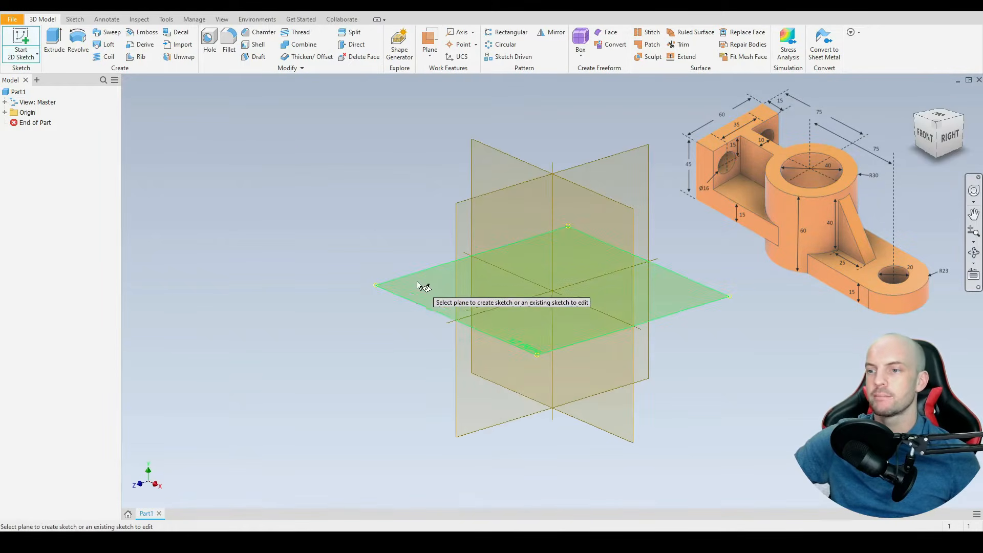
left_click(414, 290)
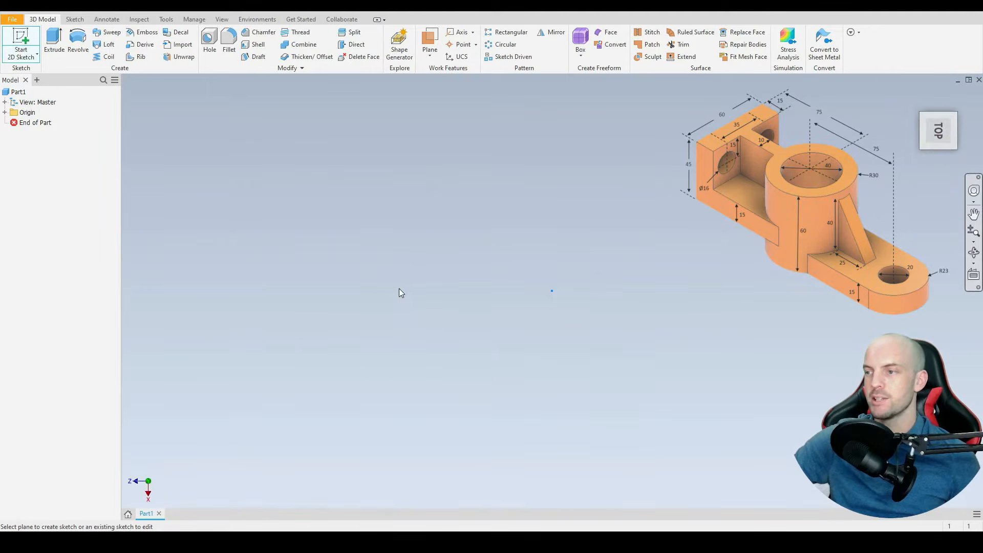
left_click(972, 103)
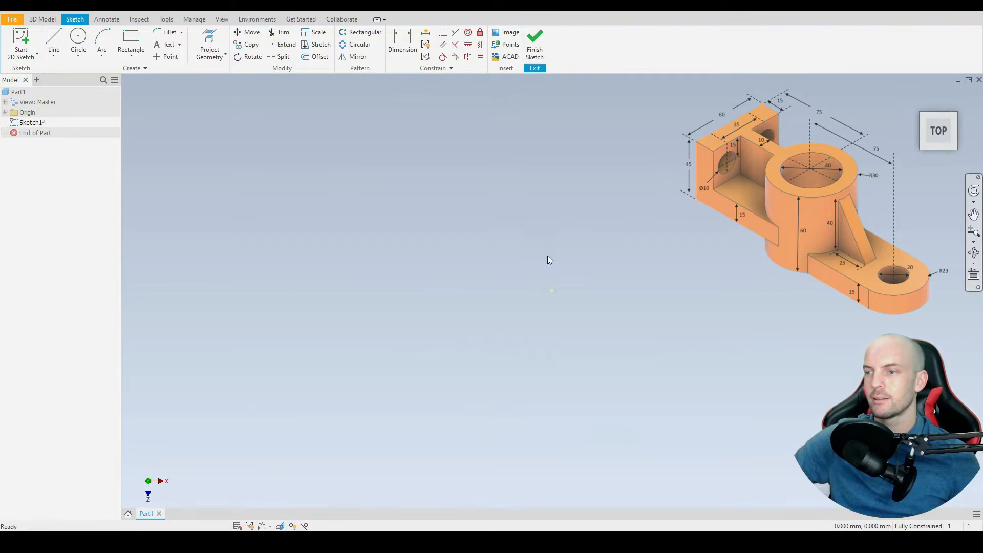
left_click(78, 42)
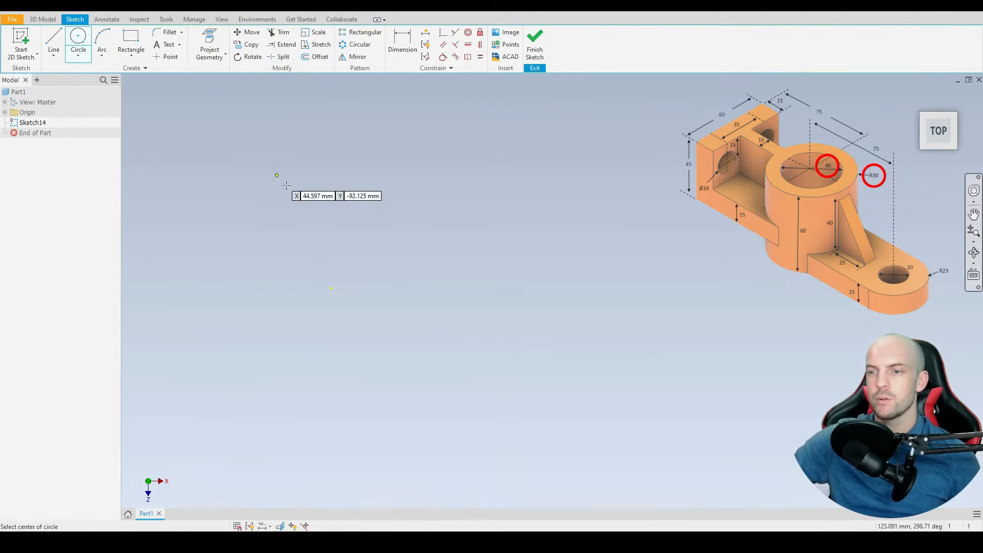
left_click(332, 288)
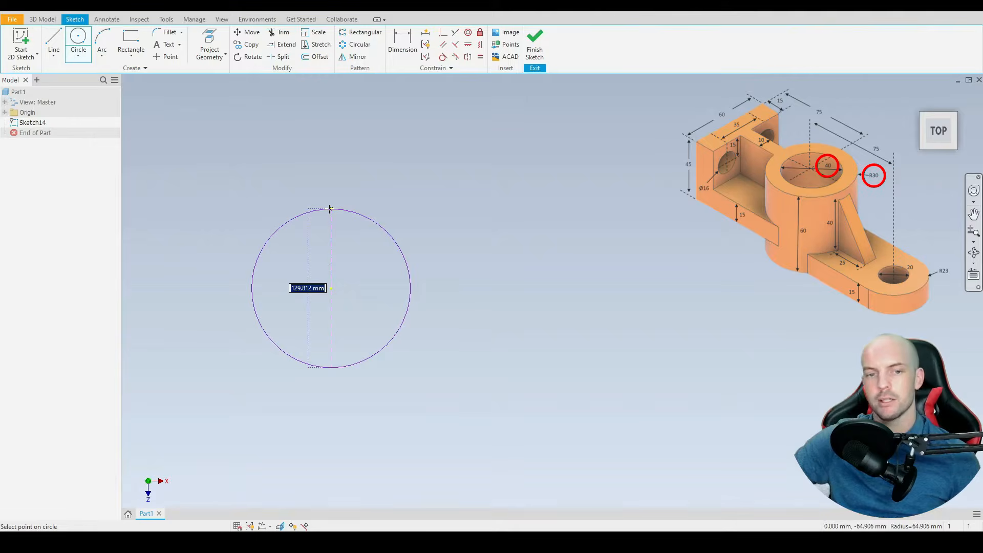
type("60")
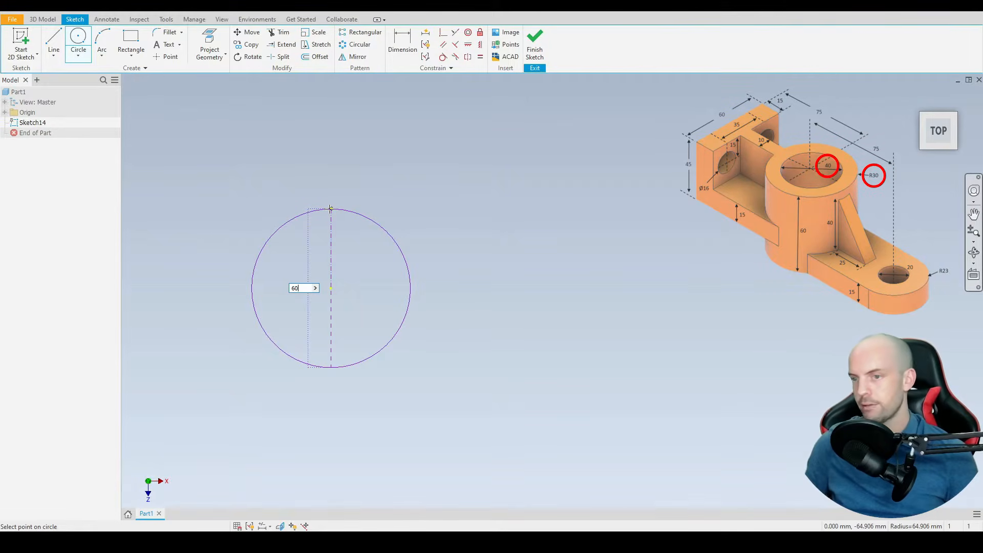
key("Return")
left_click(332, 289)
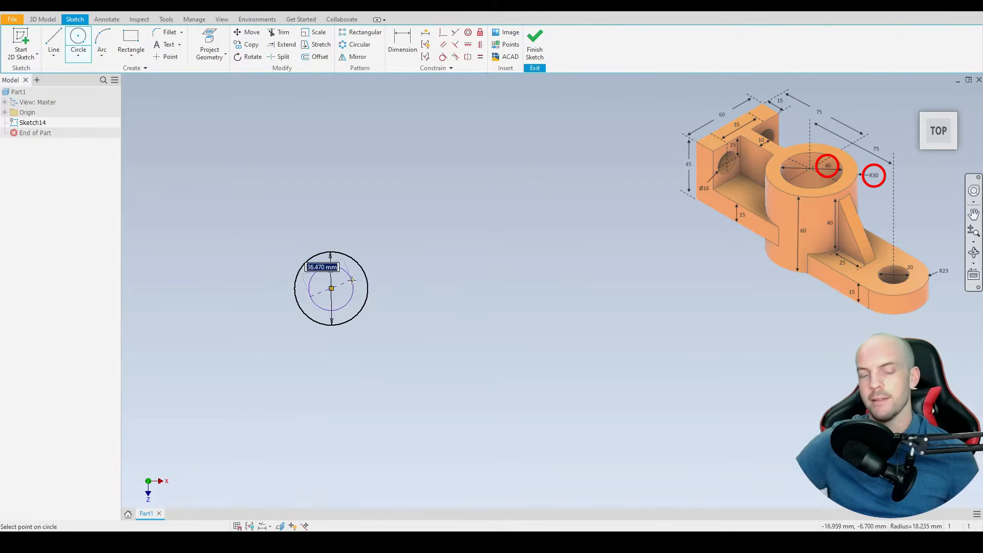
type("40")
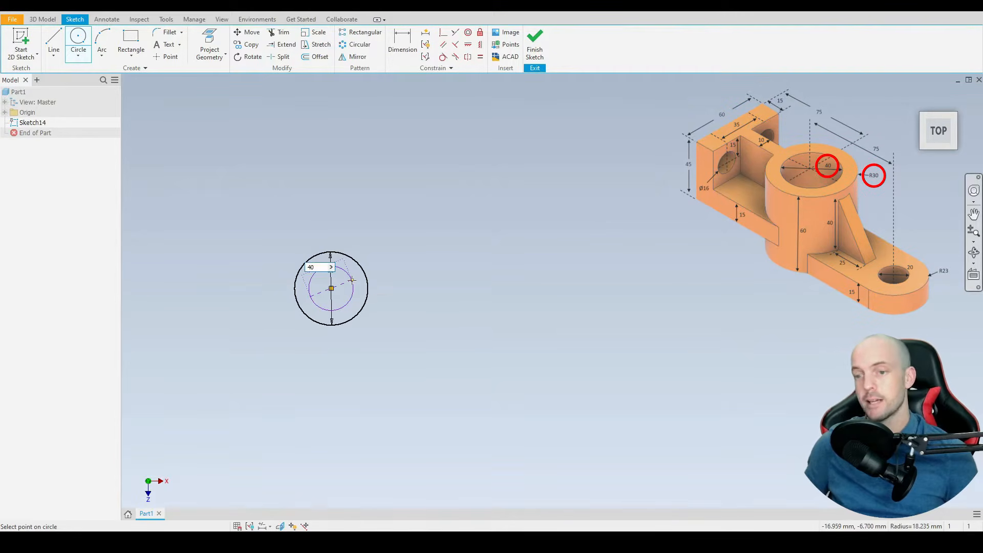
key("Return")
scroll(292, 291, "up", 3)
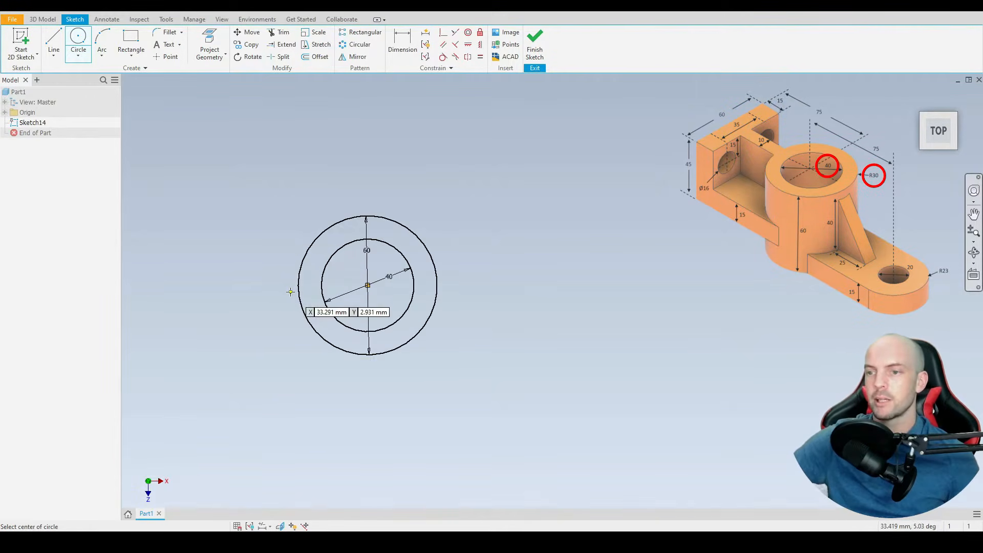
- Extrude the ring profile between the two circles by 60 mm to form a hollow cylinder
left_click(43, 19)
left_click(51, 37)
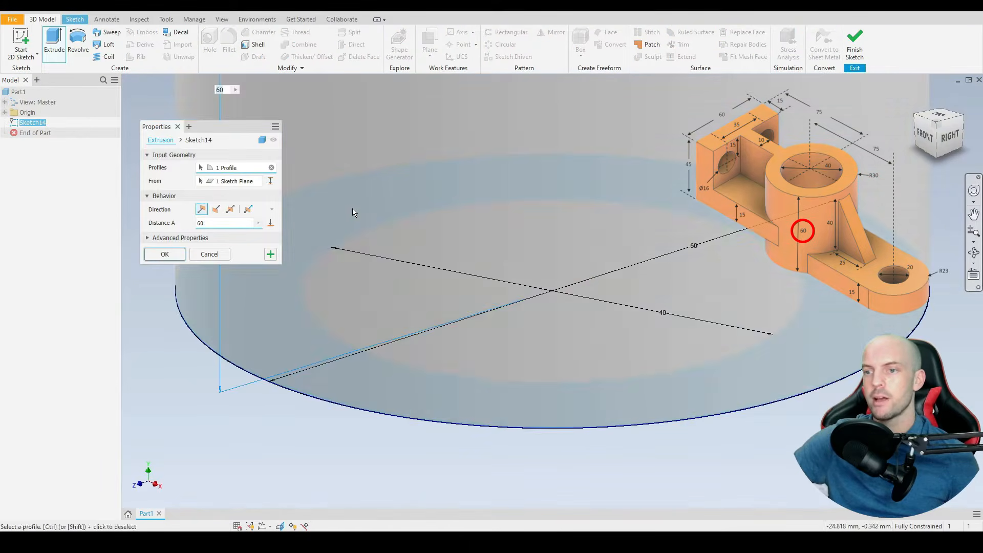
left_click(353, 208)
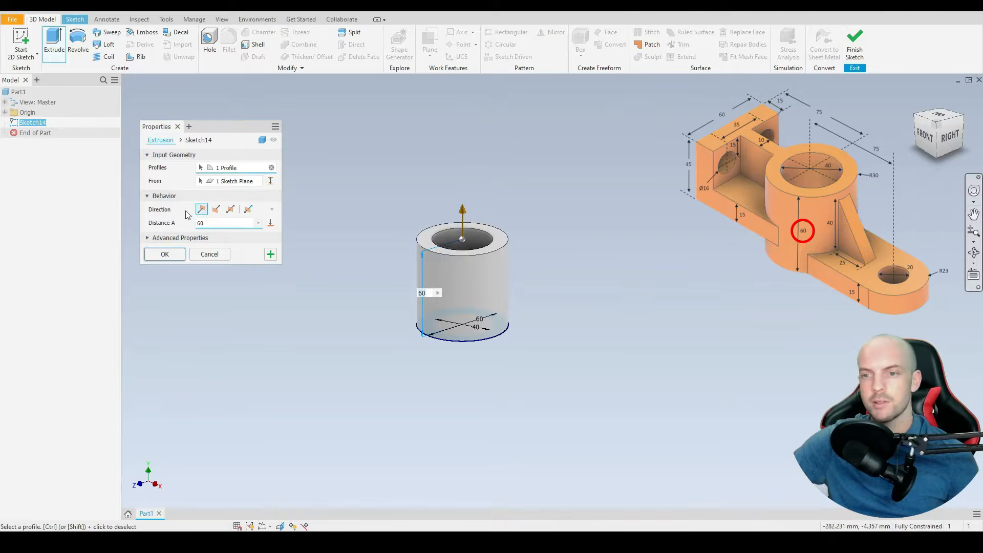
left_click(166, 255)
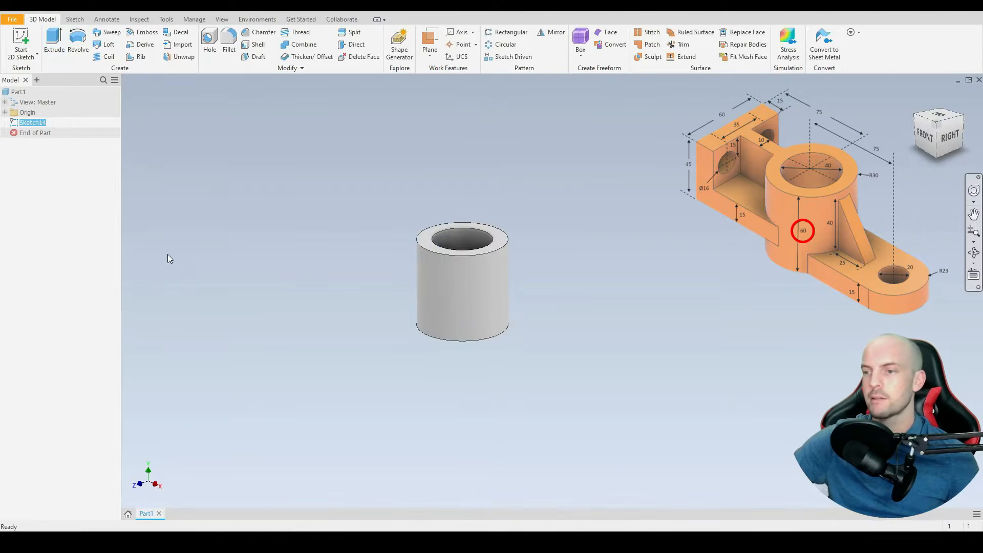
- Start a sketch on the cylinder's bottom ring face and draw concentric 20 mm and 46 mm diameter circles beside the ring
middle_click_drag(536, 309, 566, 292, "shift")
scroll(496, 319, "down", 3)
left_click(514, 307)
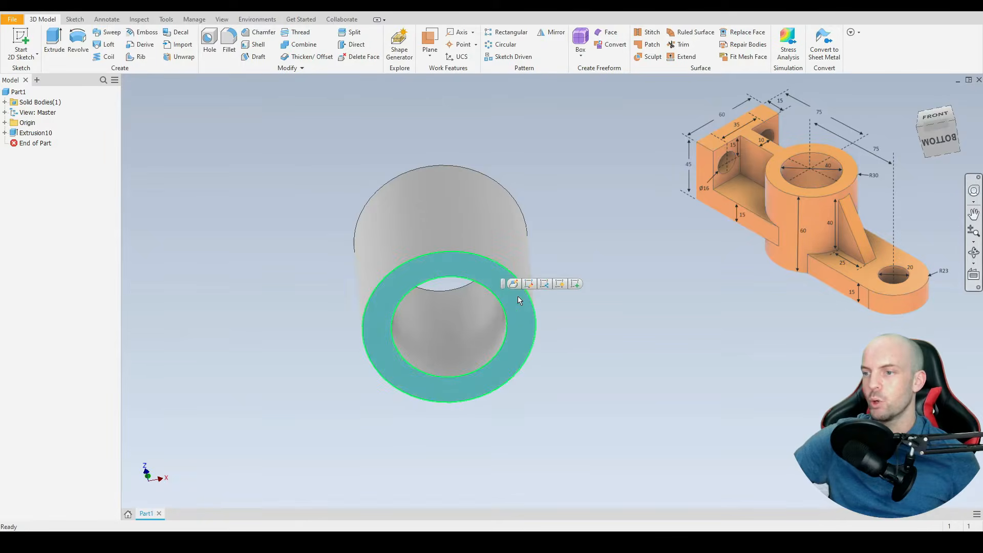
left_click(575, 283)
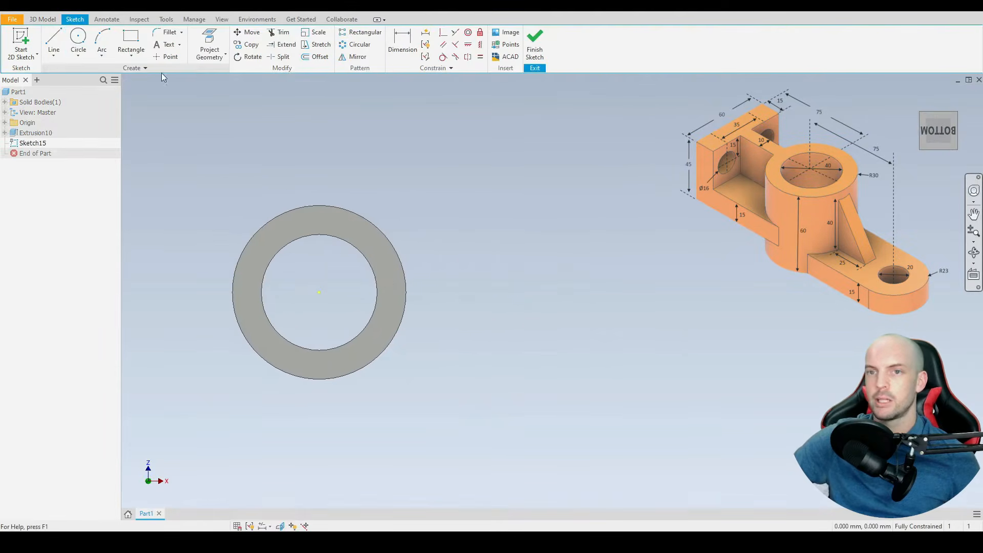
left_click(77, 43)
left_click(547, 260)
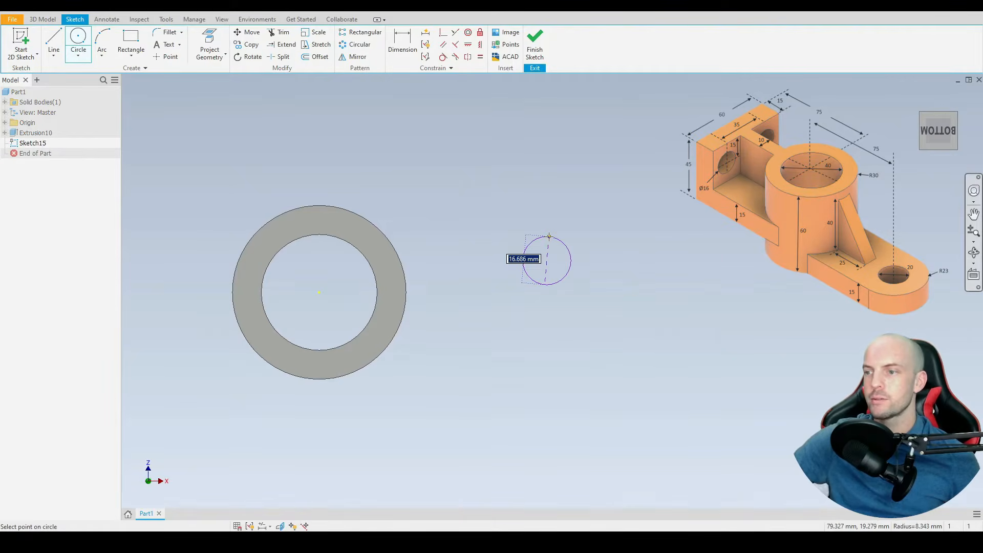
type("20")
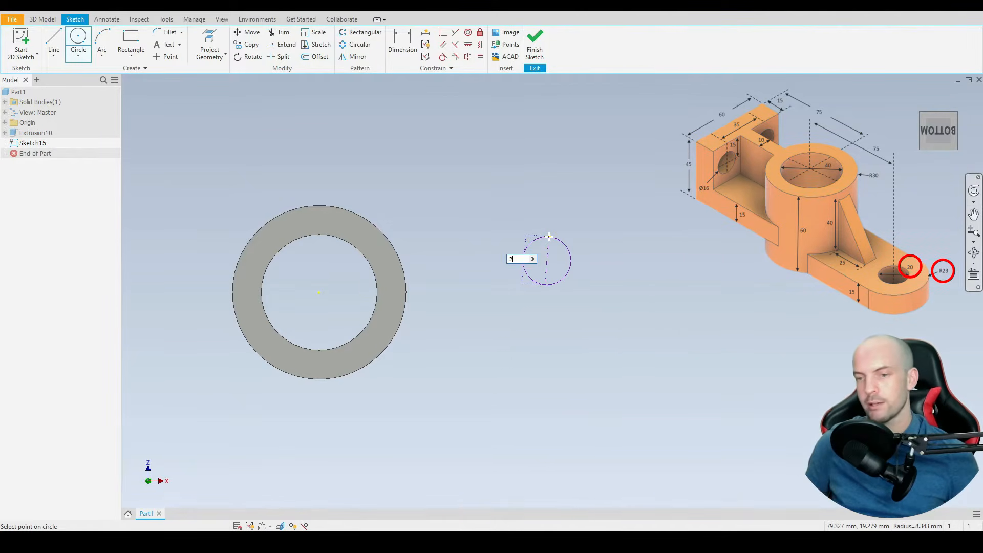
key("Return")
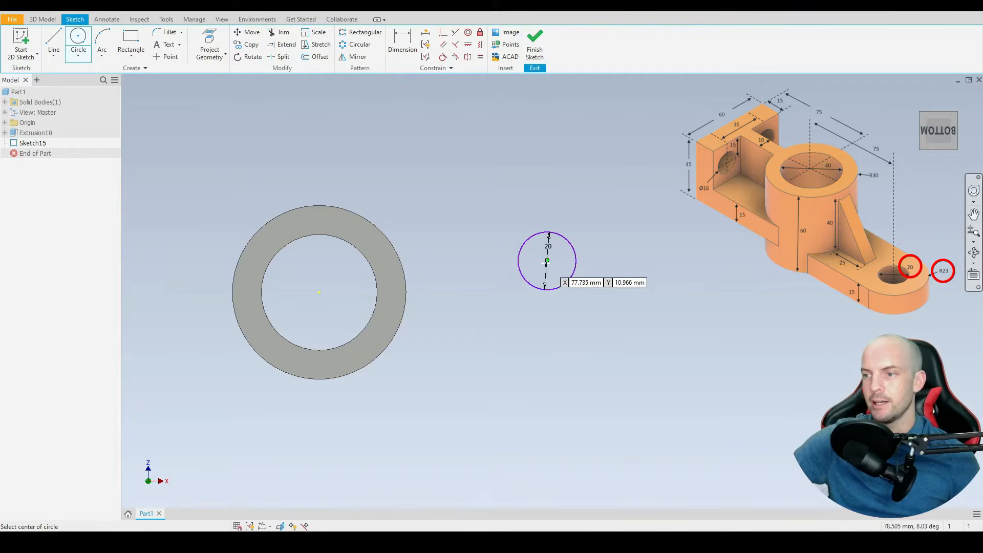
left_click(547, 260)
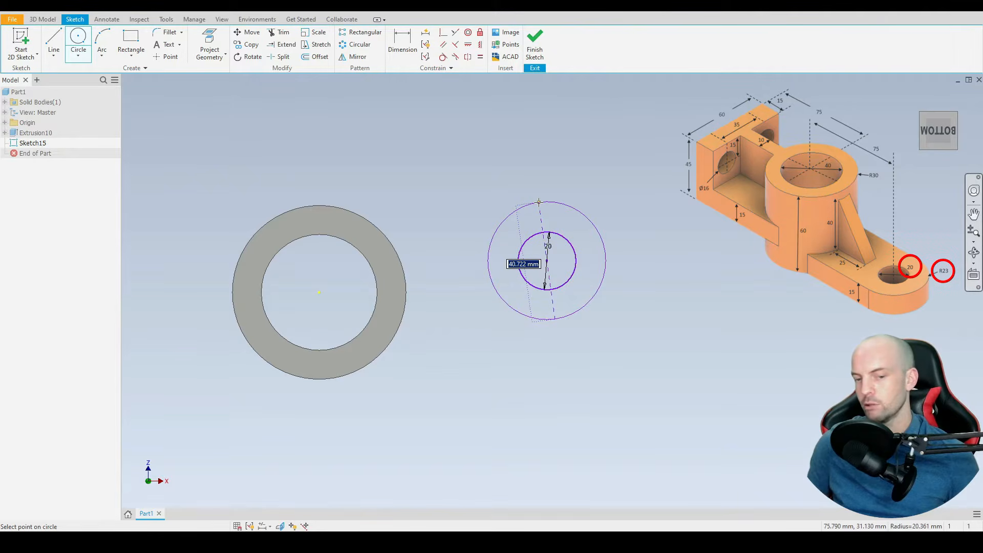
key("Return")
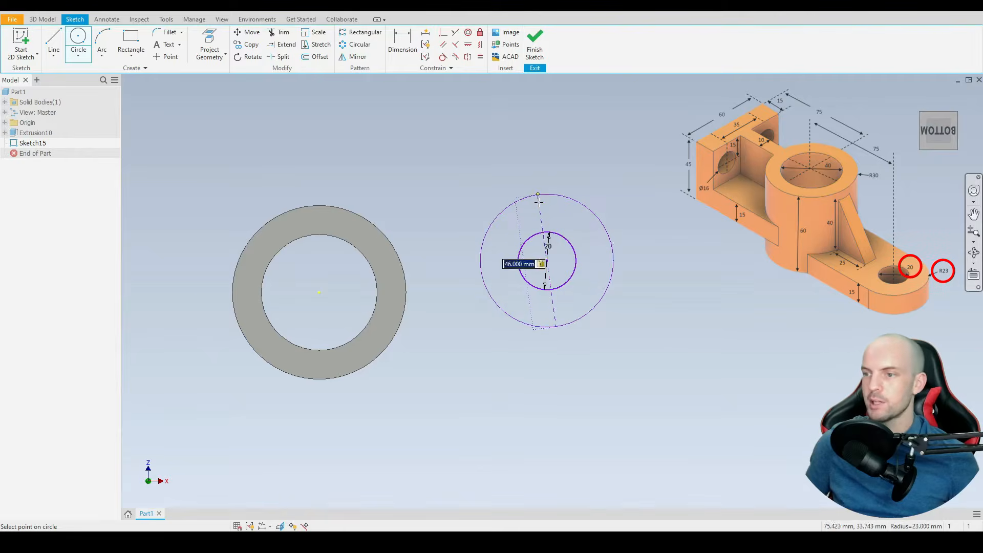
right_click(415, 153)
left_click(453, 153)
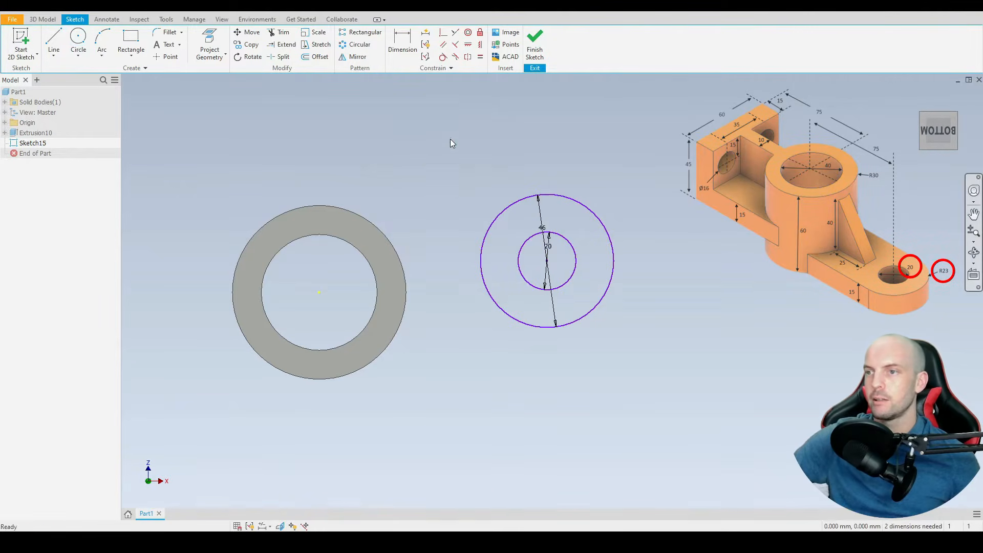
- Align the centre of the two new circles horizontally with the cylinder's centre
left_click(468, 45)
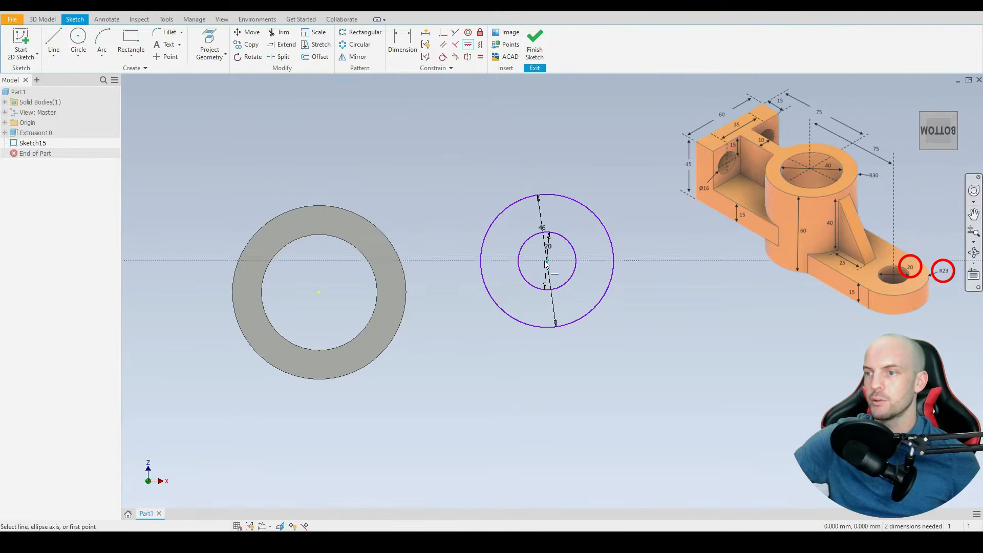
left_click(547, 262)
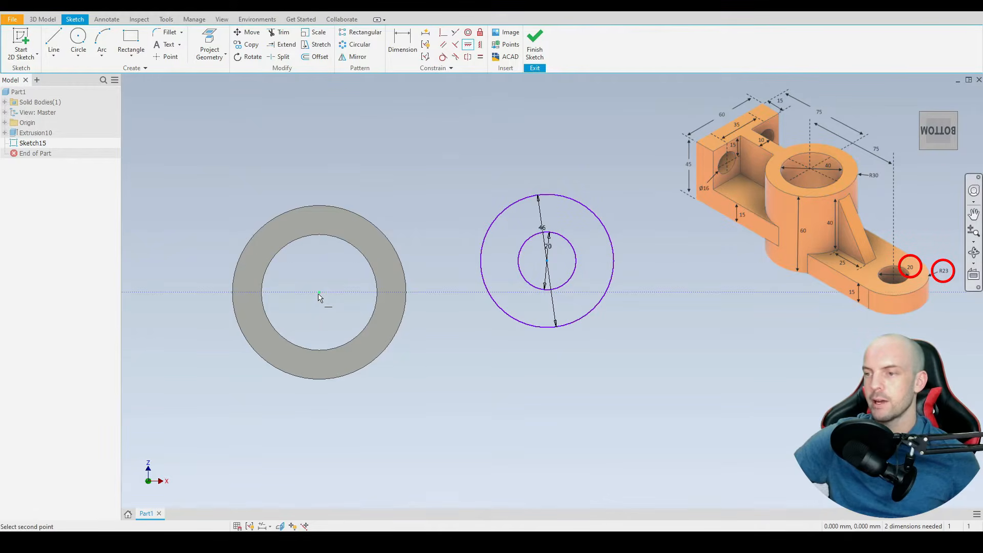
left_click(319, 294)
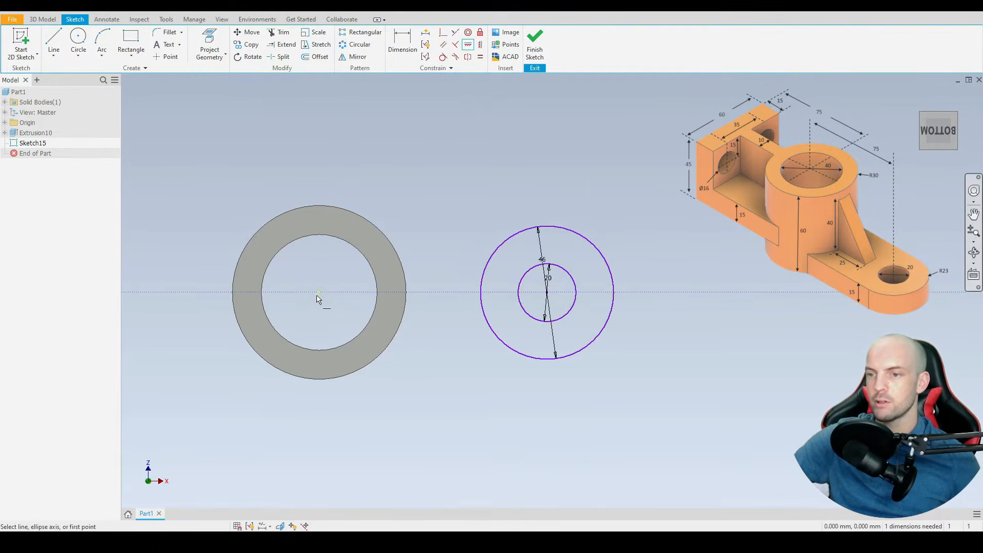
- Dimension the centre distance between the cylinder's outer circle and the 46 mm circle as 75 mm
left_click(402, 41)
left_click(371, 220)
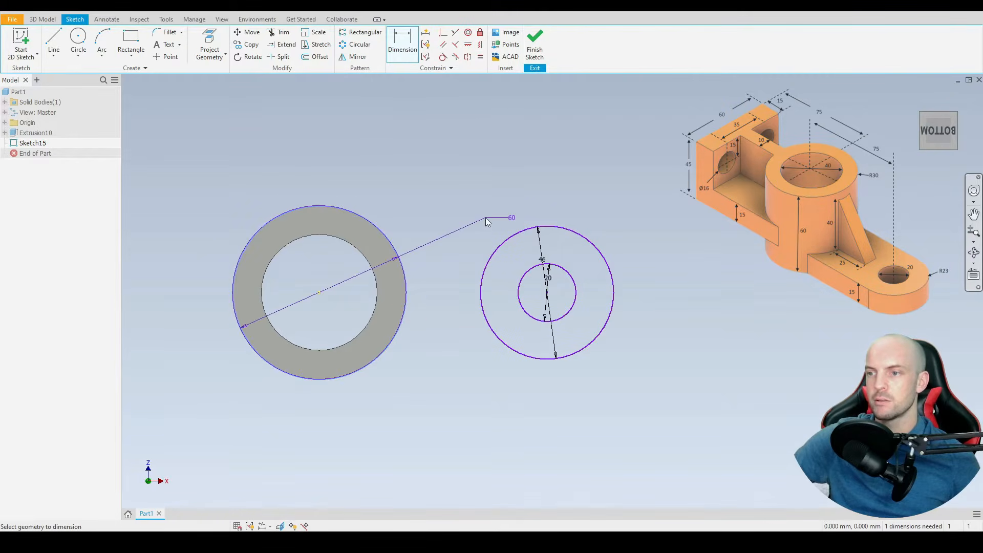
left_click(512, 241)
left_click(439, 146)
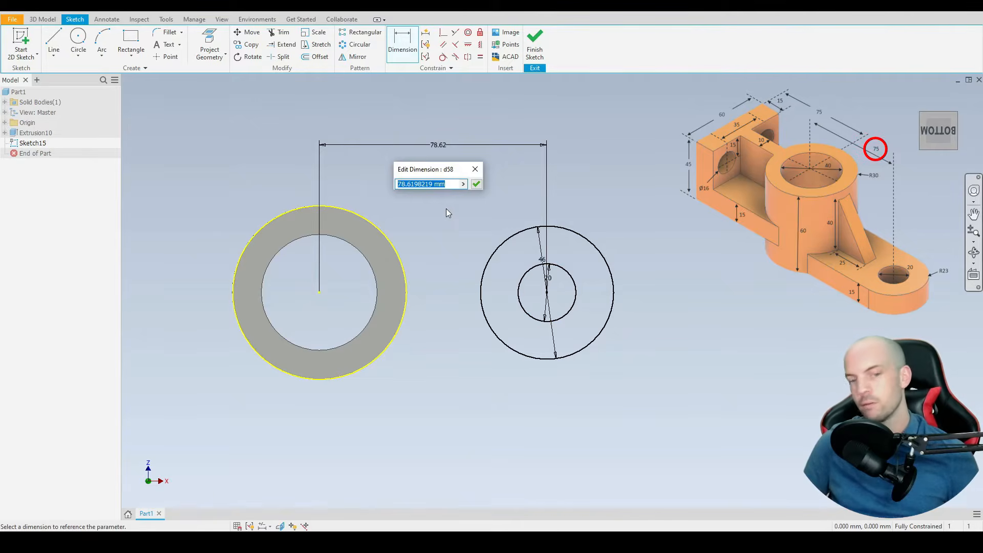
type("75")
key("Return")
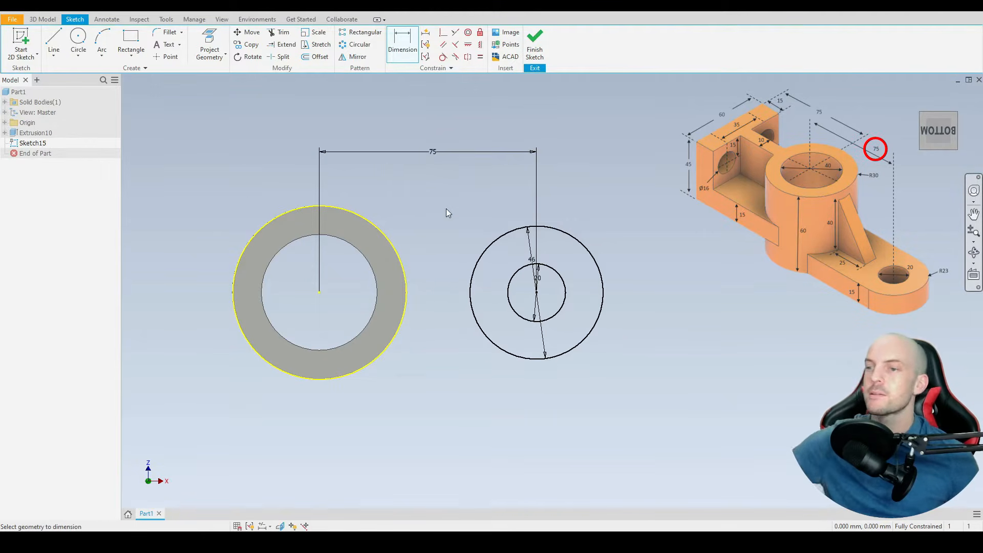
- Draw two horizontal lines, one above and one below the centres, joining the cylinder's outer edge to the 46 mm circle
key("l")
scroll(348, 228, "up", 3)
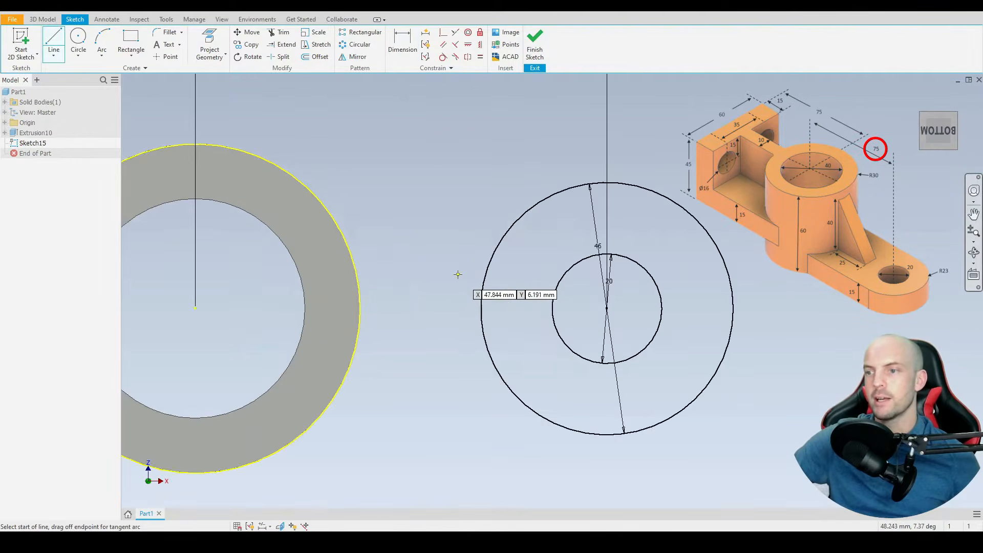
left_click(340, 227)
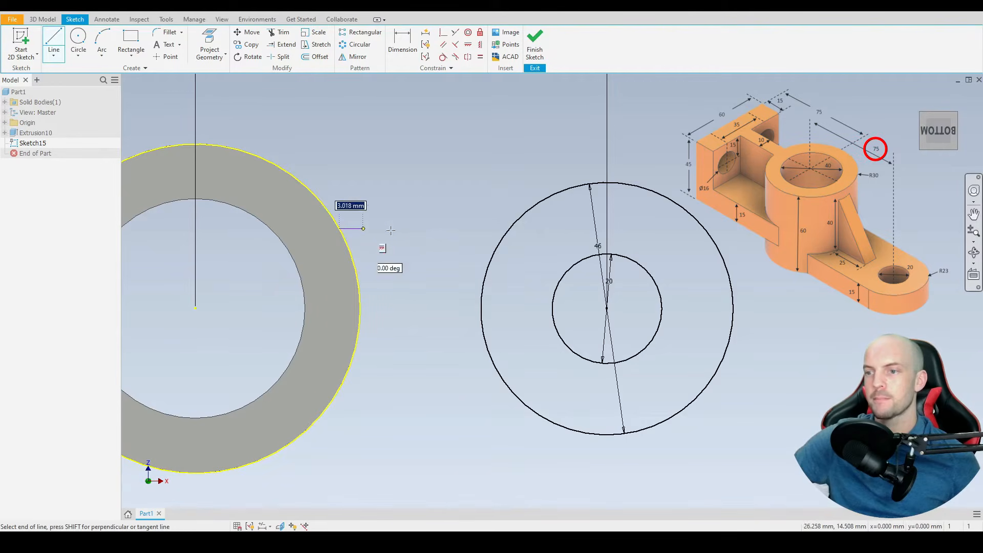
double_click(510, 228)
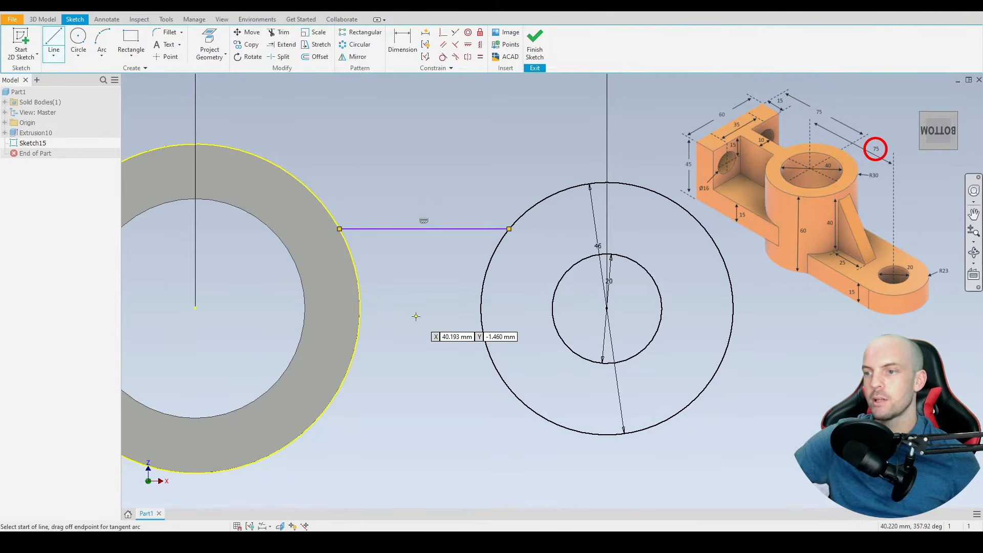
left_click(331, 404)
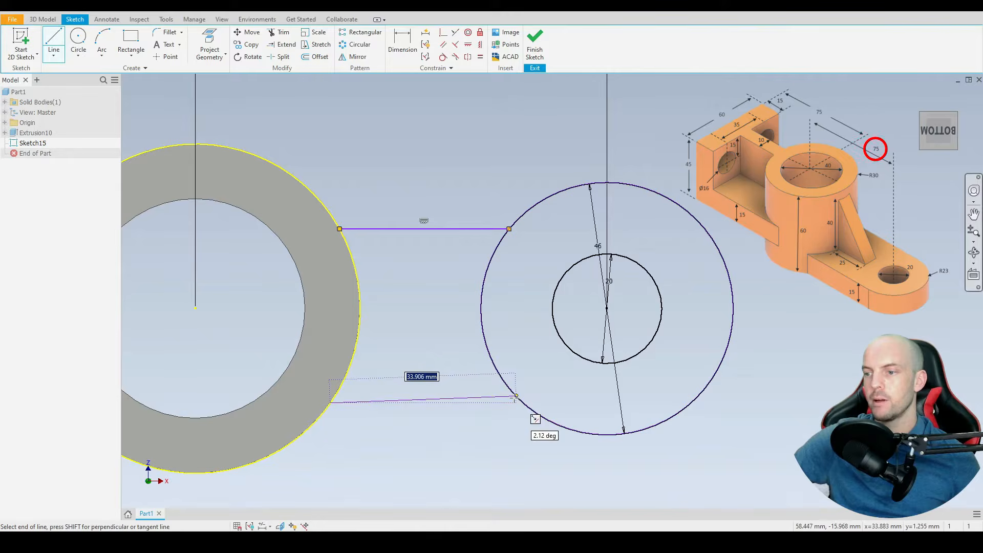
double_click(520, 403)
right_click(414, 144)
left_click(454, 143)
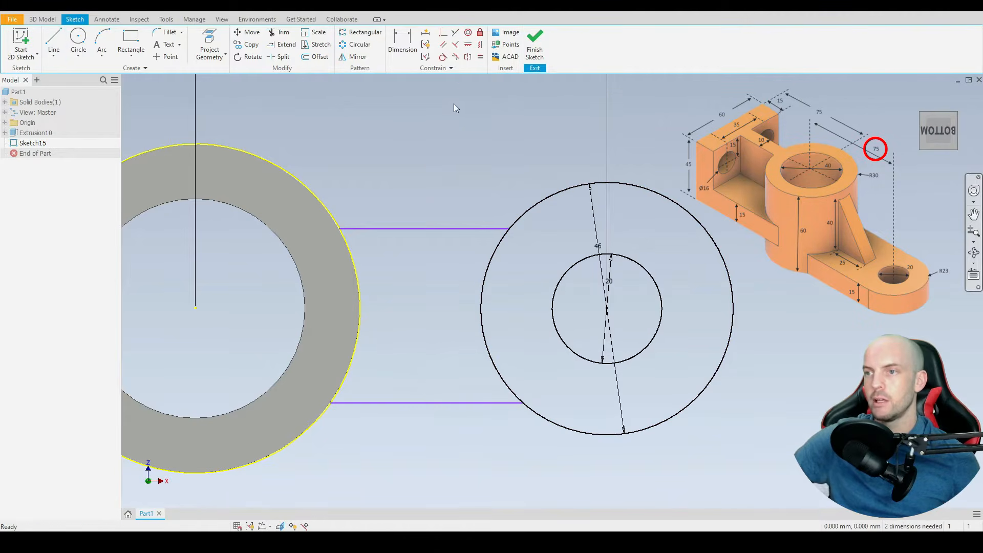
- Constrain the two connecting lines to equal length and make the upper line tangent to the 46 mm circle
left_click(481, 57)
left_click(439, 229)
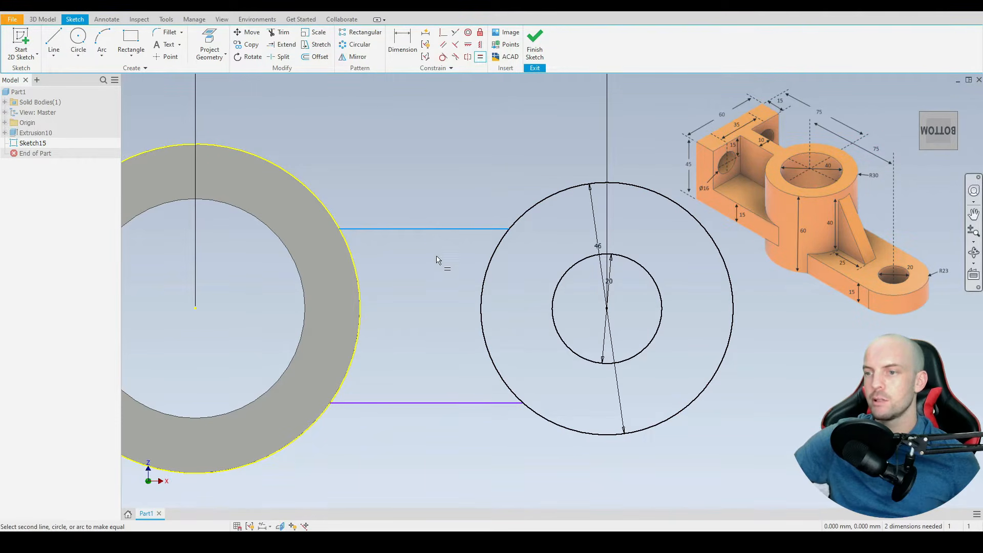
left_click(458, 403)
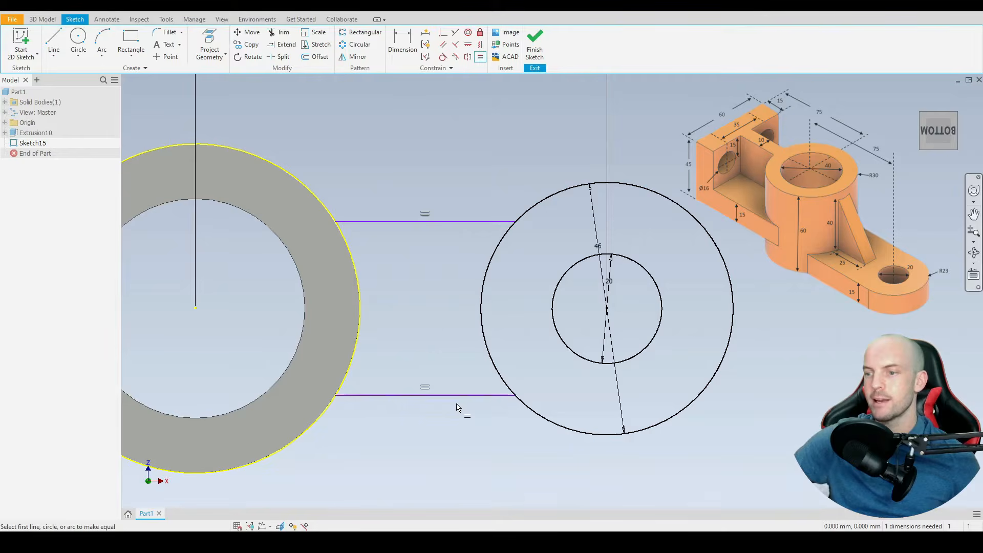
left_click(443, 57)
left_click(479, 222)
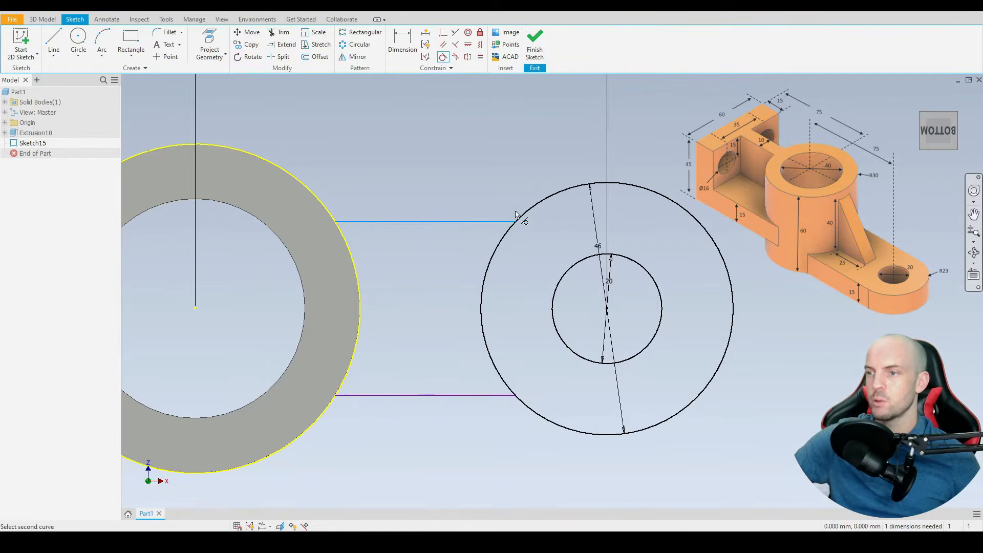
left_click(546, 203)
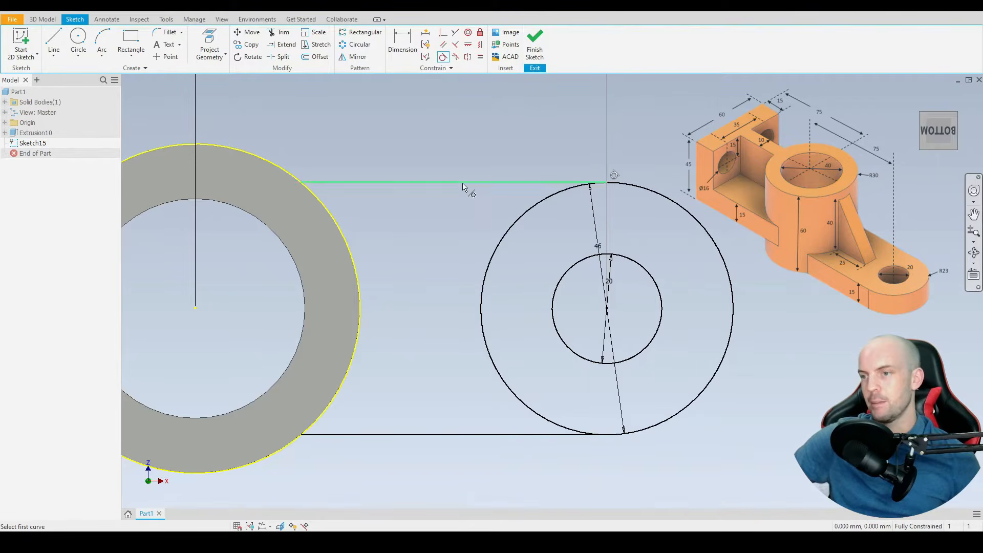
- Trim away the inner arc of the 46 mm circle between the two connecting lines
scroll(468, 256, "down", 3)
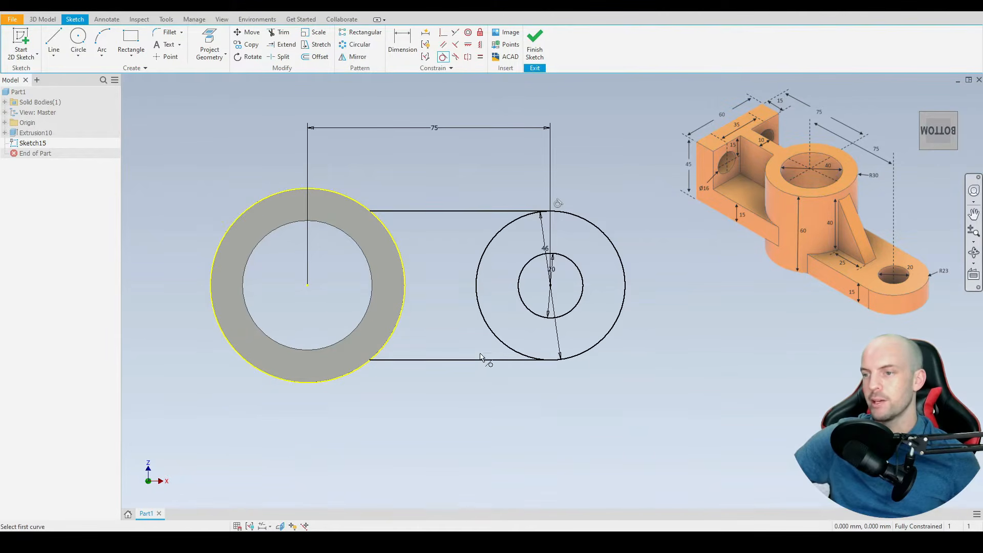
right_click(654, 172)
left_click(684, 175)
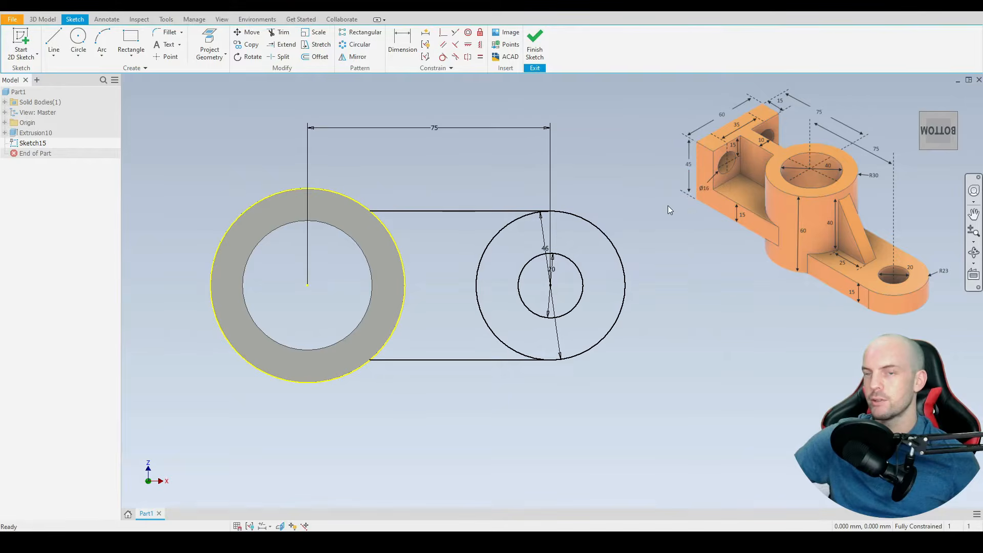
left_click(287, 37)
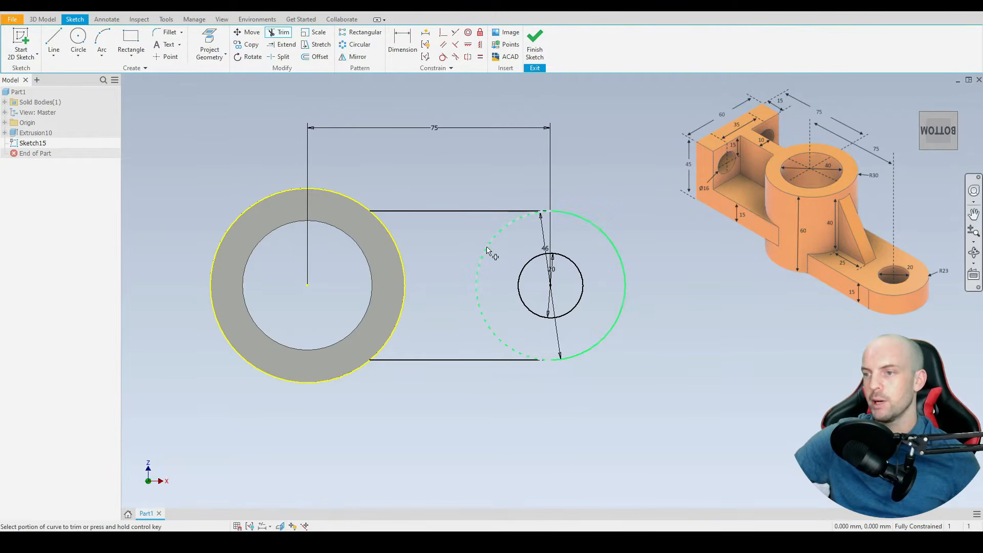
left_click(488, 251)
right_click(649, 121)
left_click(646, 141)
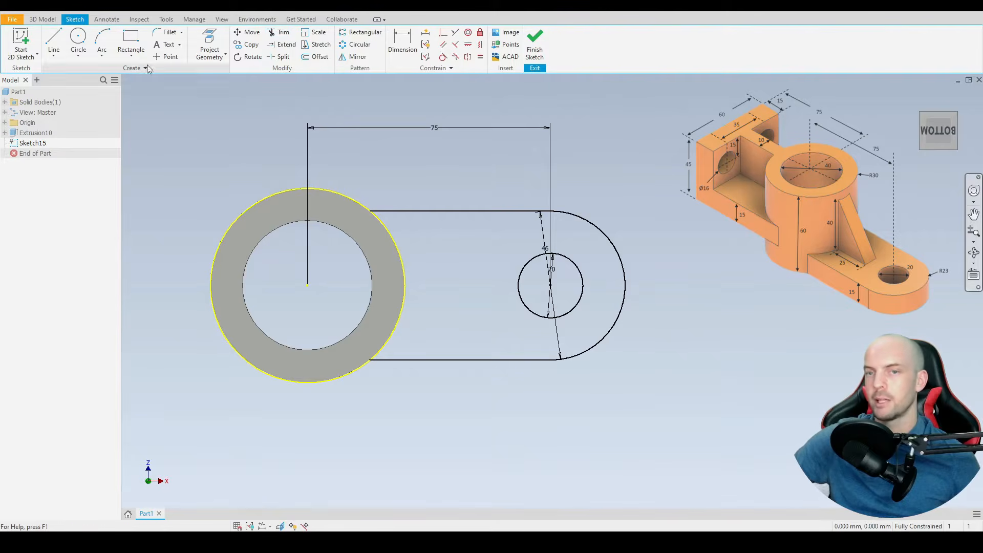
- Extrude the arm profile around the 20 mm hole by 15 mm in the flipped direction, alongside the cylinder, joining it to the body
left_click(43, 19)
left_click(54, 41)
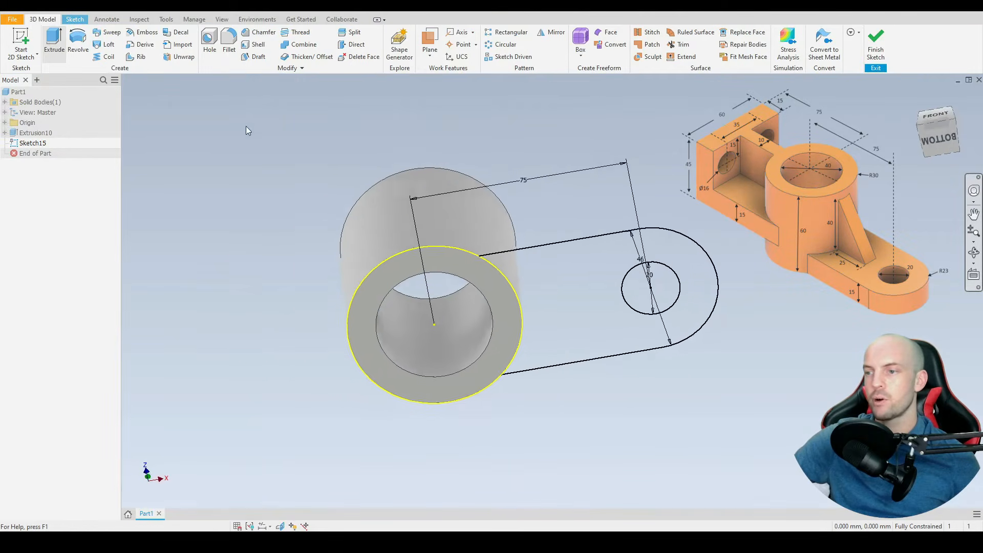
left_click(561, 278)
middle_click_drag(561, 278, 551, 353, "shift")
middle_click_drag(551, 352, 516, 279)
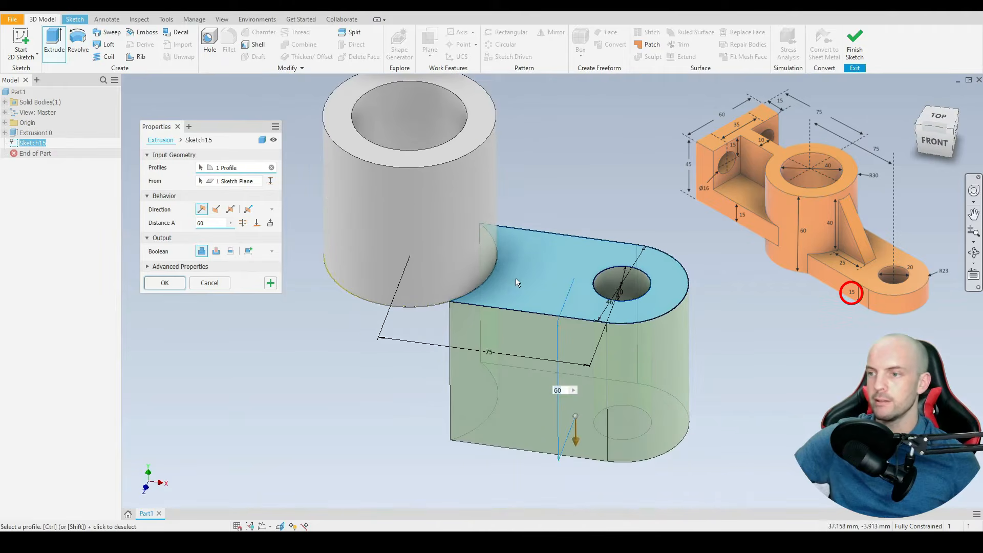
left_click(216, 210)
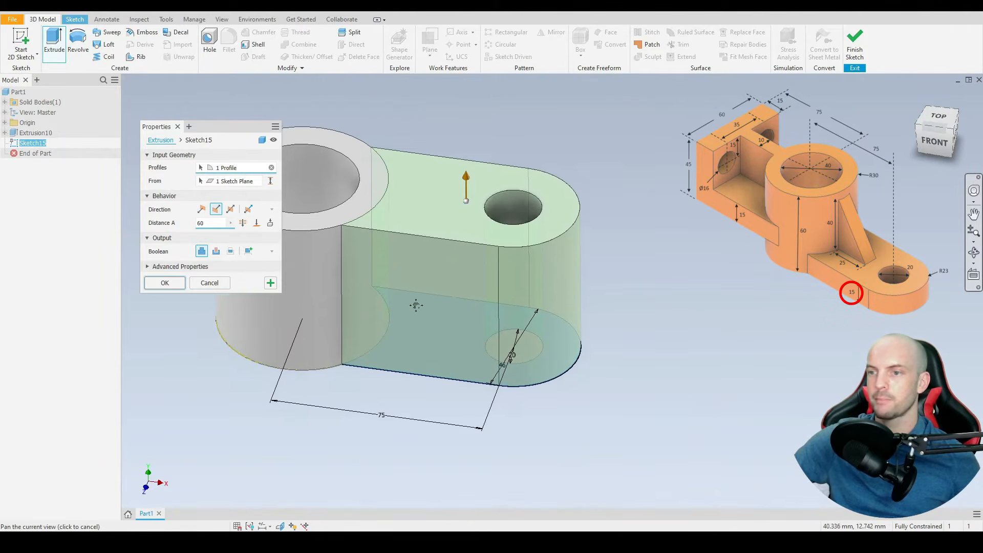
left_click_drag(204, 130, 171, 158)
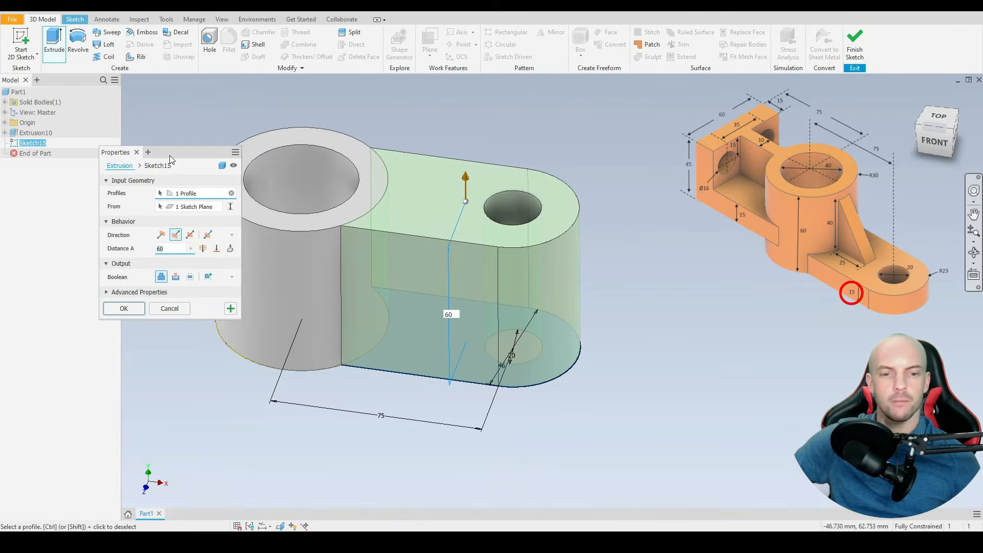
type("15")
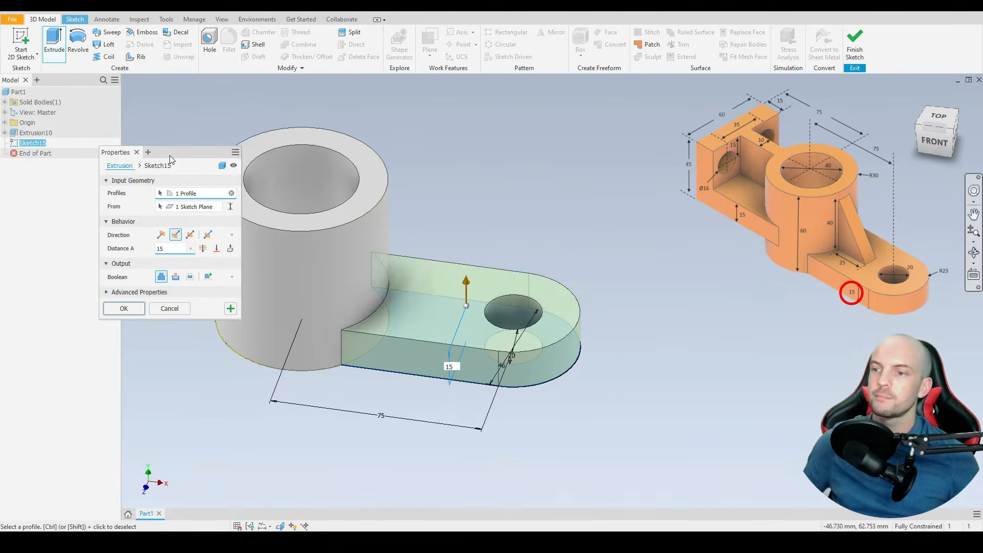
key("Return")
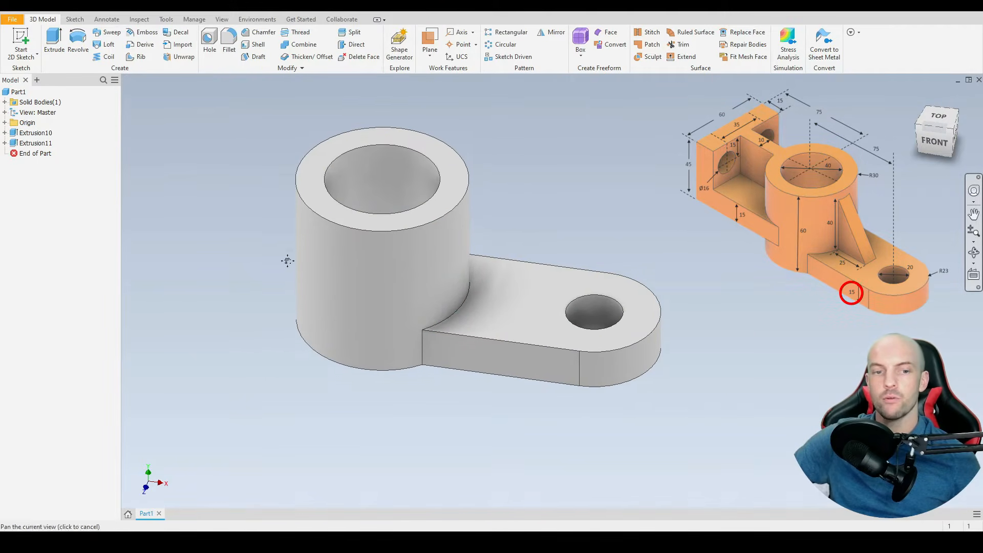
- Start a new sketch on the upper face of the arm
middle_click_drag(285, 259, 376, 313)
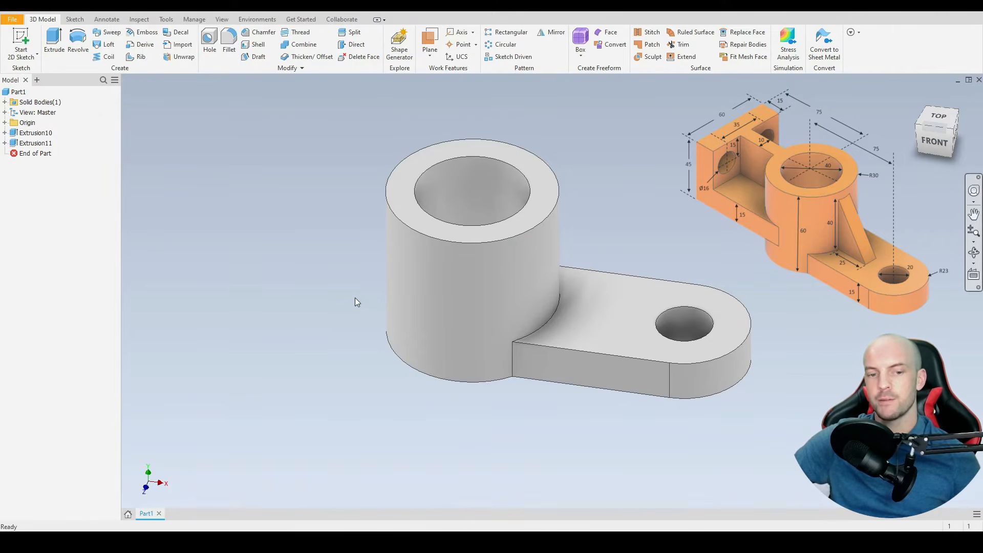
left_click(591, 330)
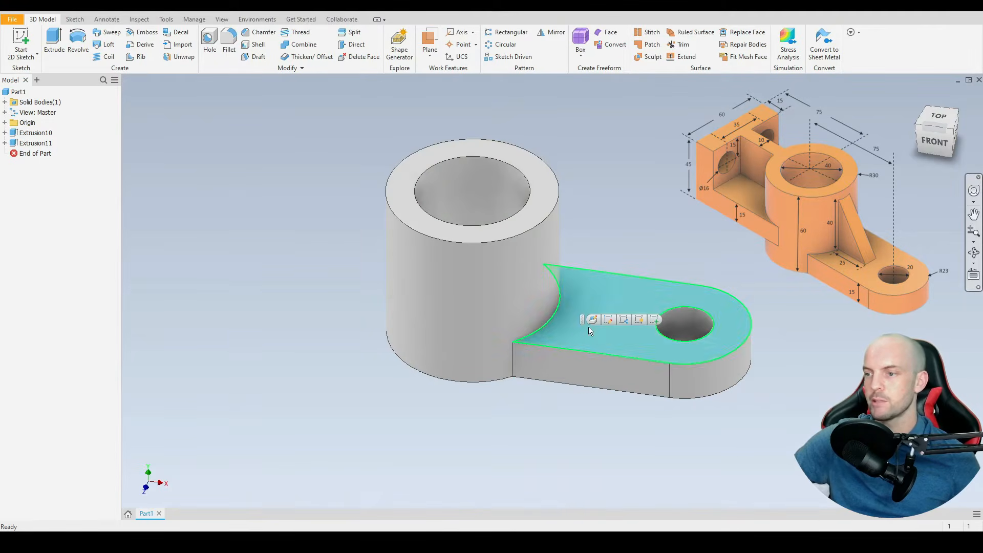
left_click(659, 321)
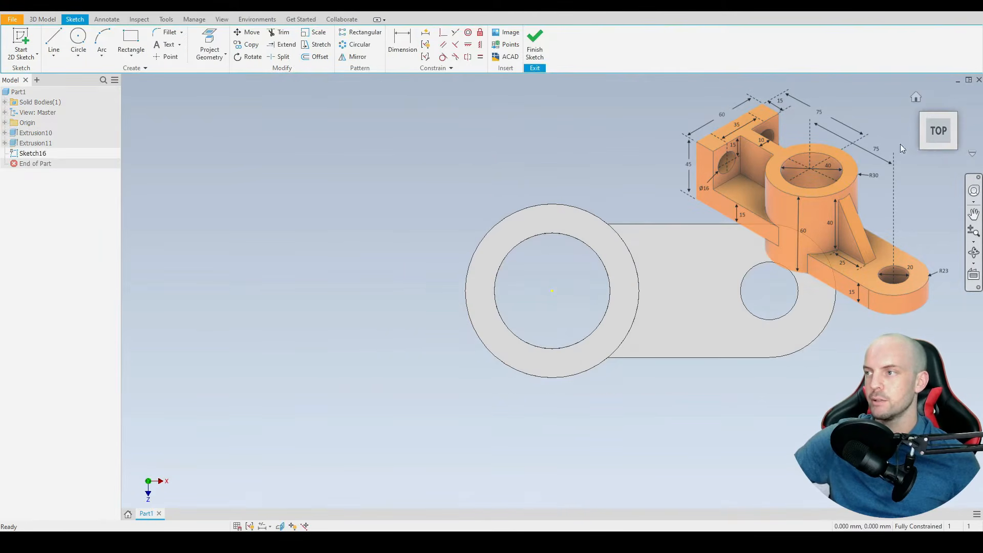
left_click(942, 103)
left_click(938, 104)
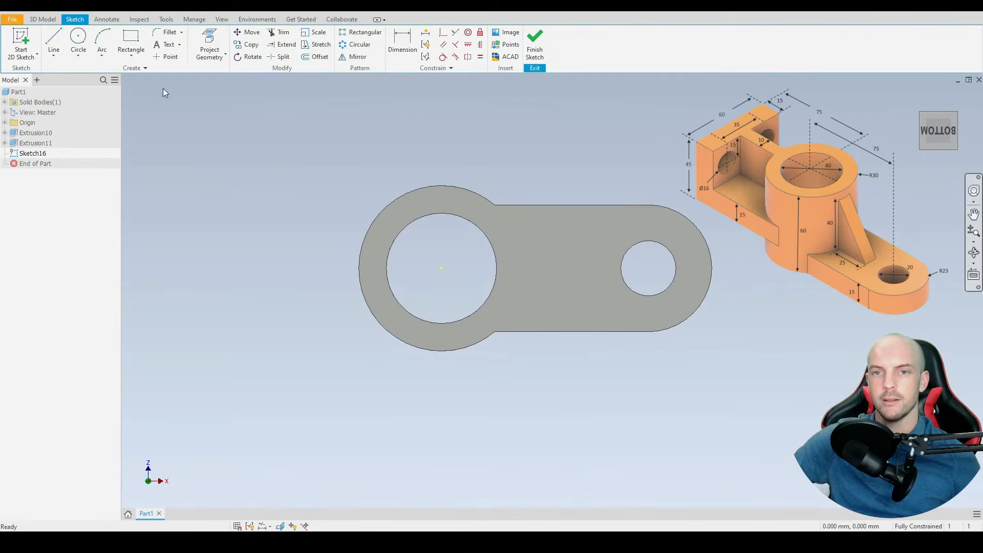
- Draw a rectangle about 48 mm high beside the cylinder, on the side opposite the arm
left_click(131, 41)
left_click(313, 194)
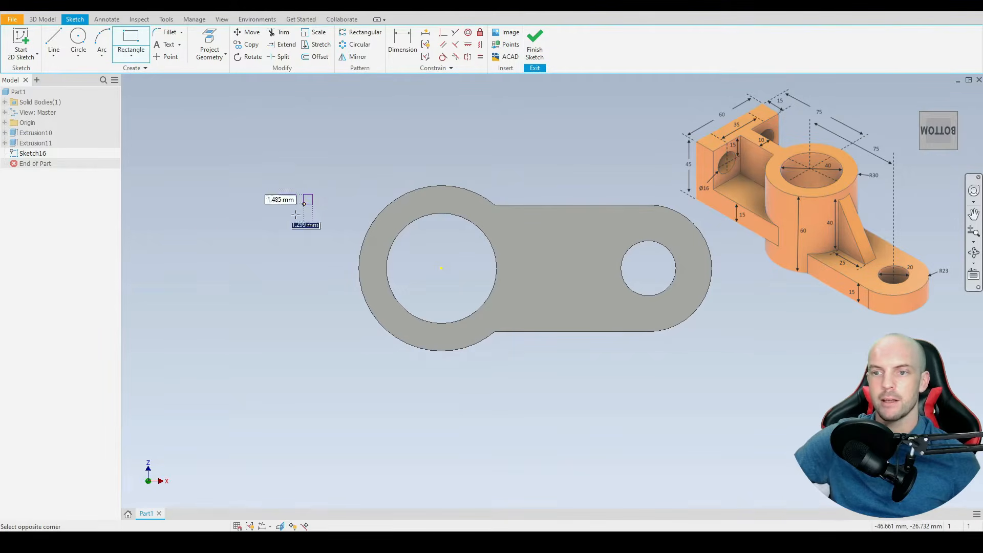
left_click(181, 326)
right_click(220, 96)
left_click(258, 96)
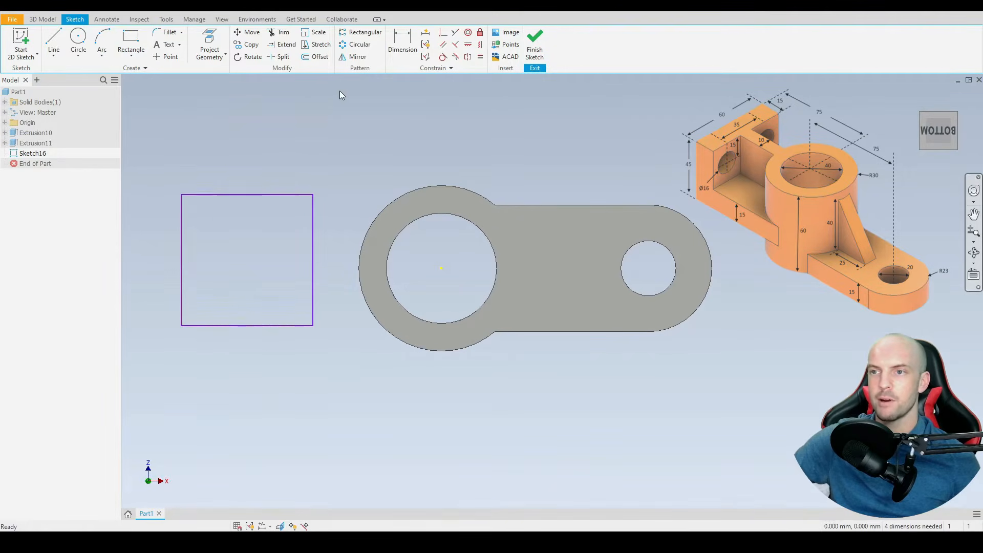
- Dimension the rectangle's vertical side as 60 mm
key("d")
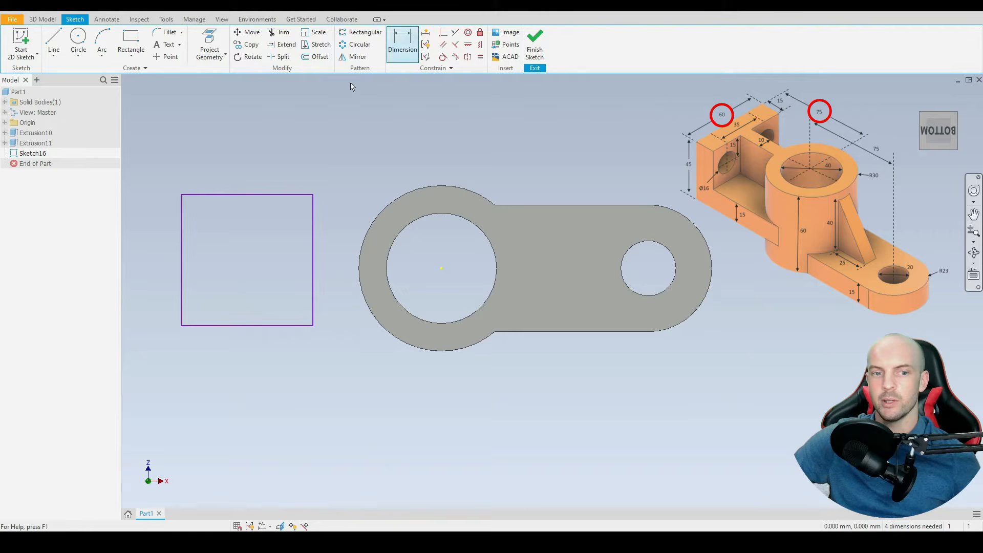
left_click(181, 252)
left_click(158, 246)
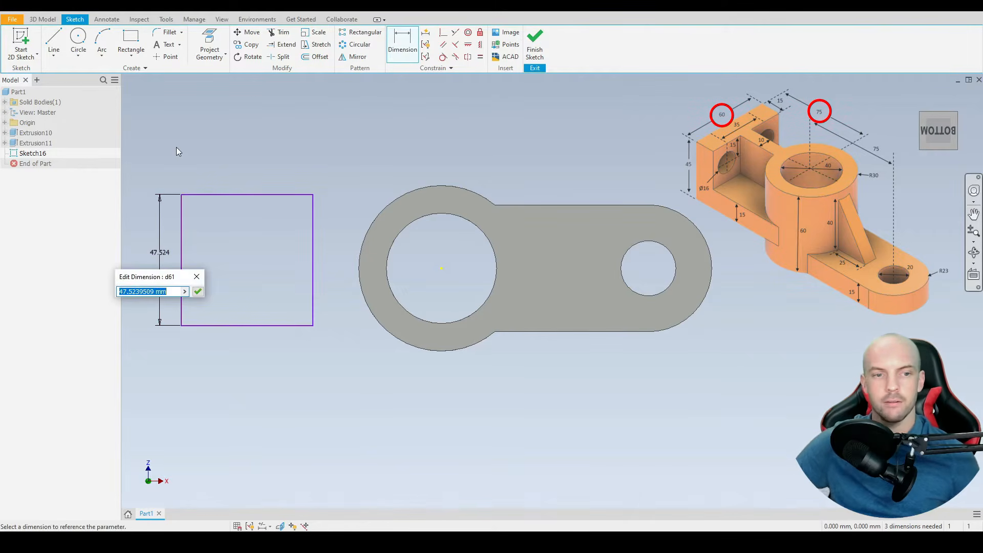
type("60")
key("Return")
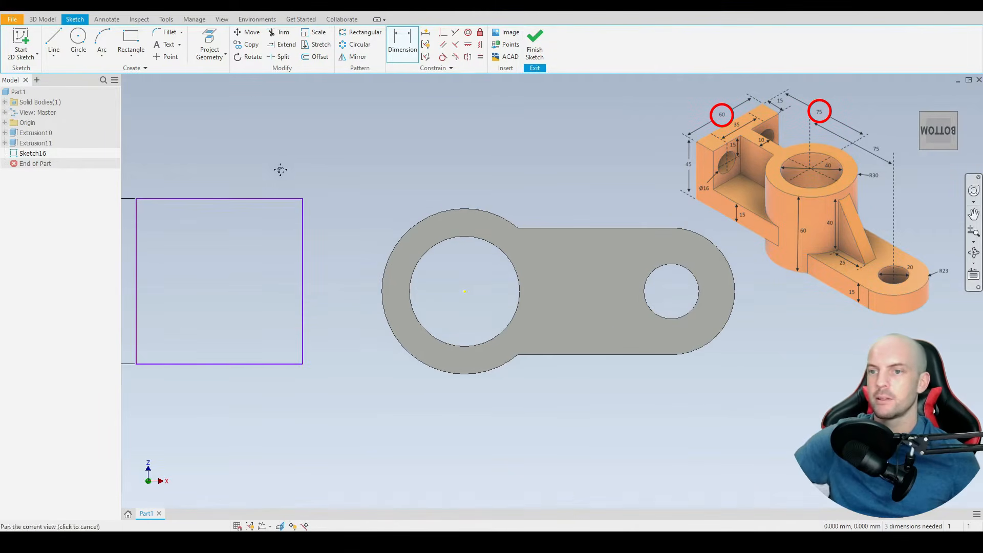
right_click(279, 168)
left_click(278, 158)
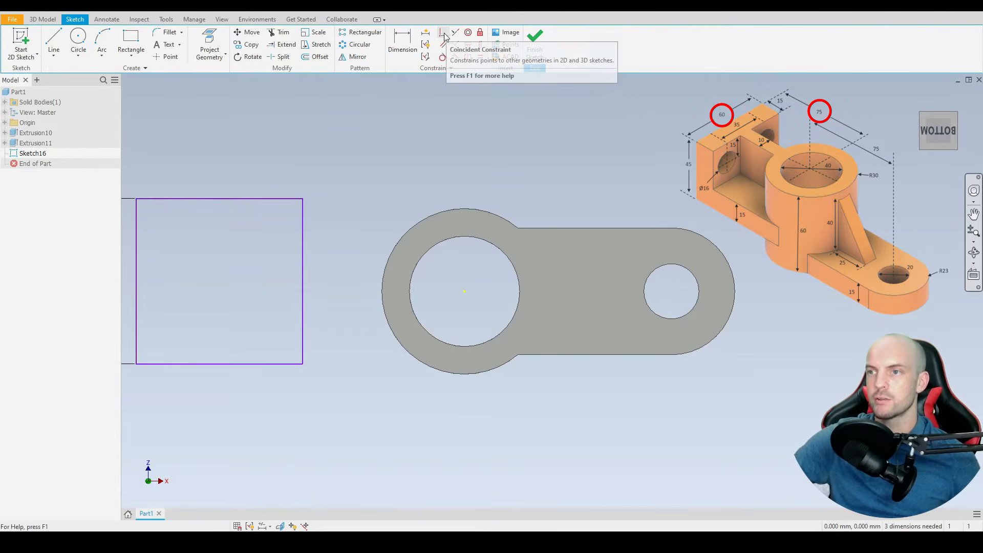
- Make the rectangle's two corners nearest the cylinder coincident with the cylinder's outer circle
left_click(444, 33)
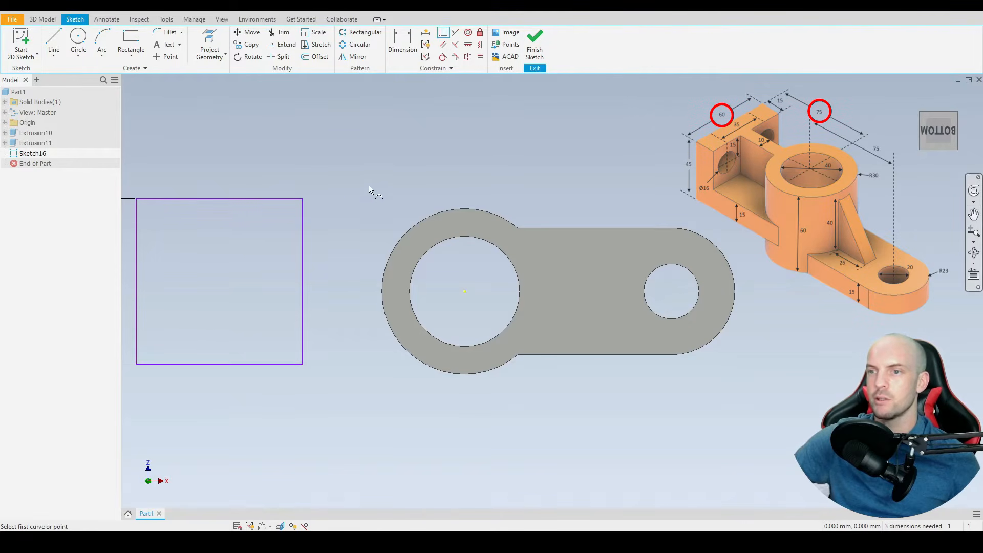
left_click(302, 204)
left_click(442, 214)
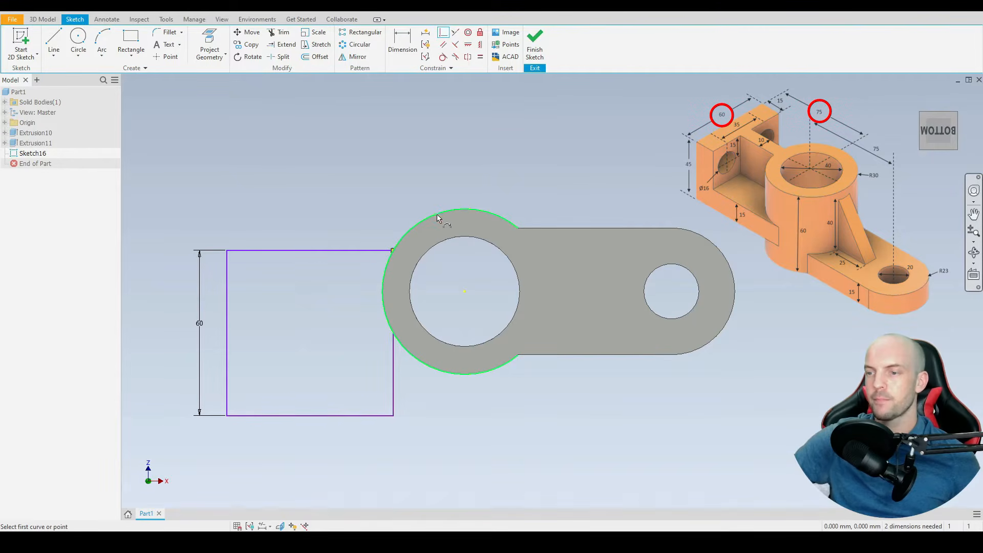
left_click(394, 417)
left_click(461, 376)
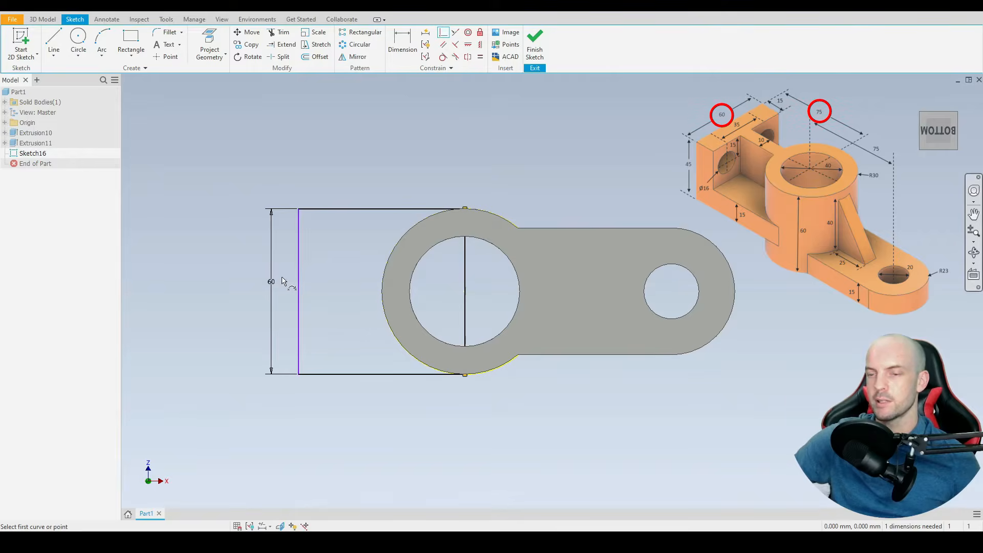
- Dimension the rectangle's upper horizontal side as 75 mm
key("d")
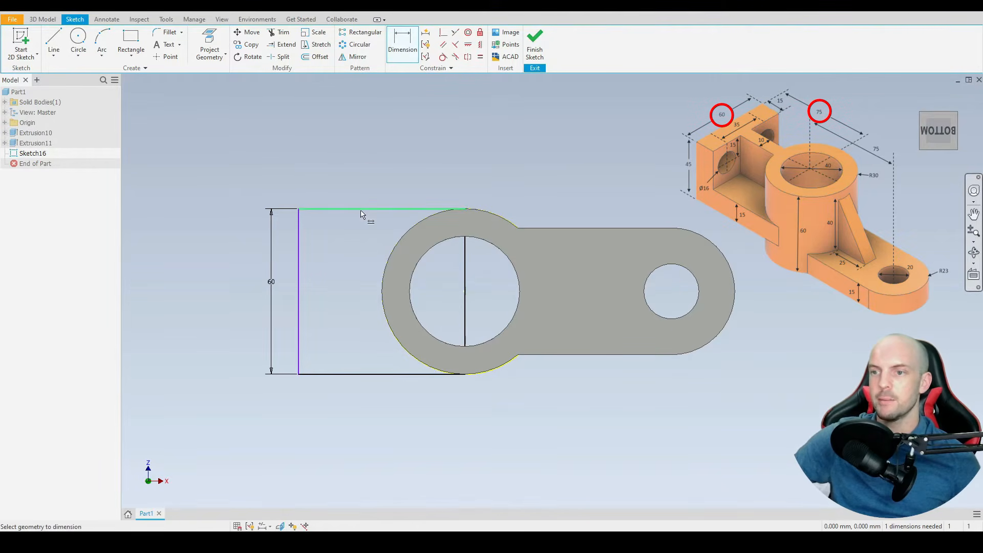
left_click(362, 210)
left_click(259, 168)
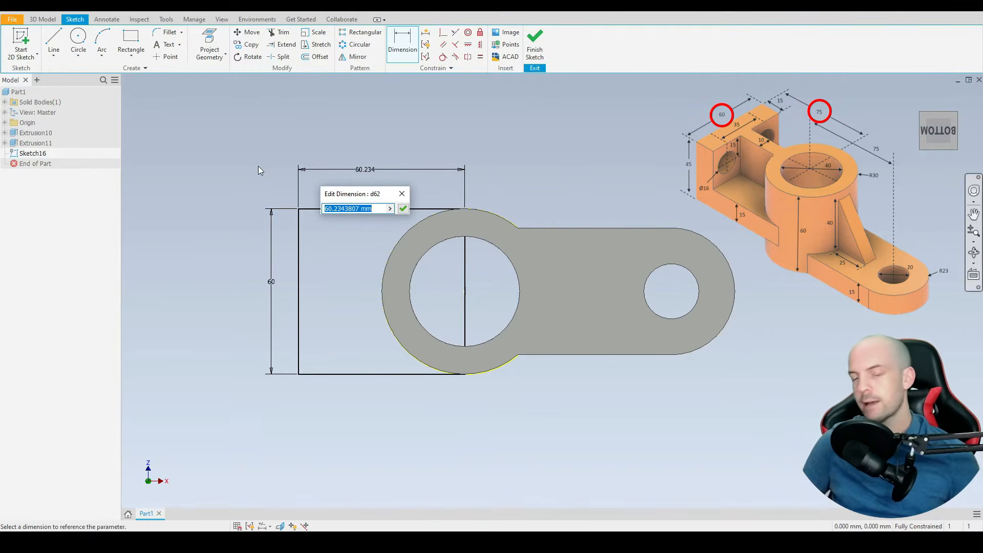
type("75")
key("Return")
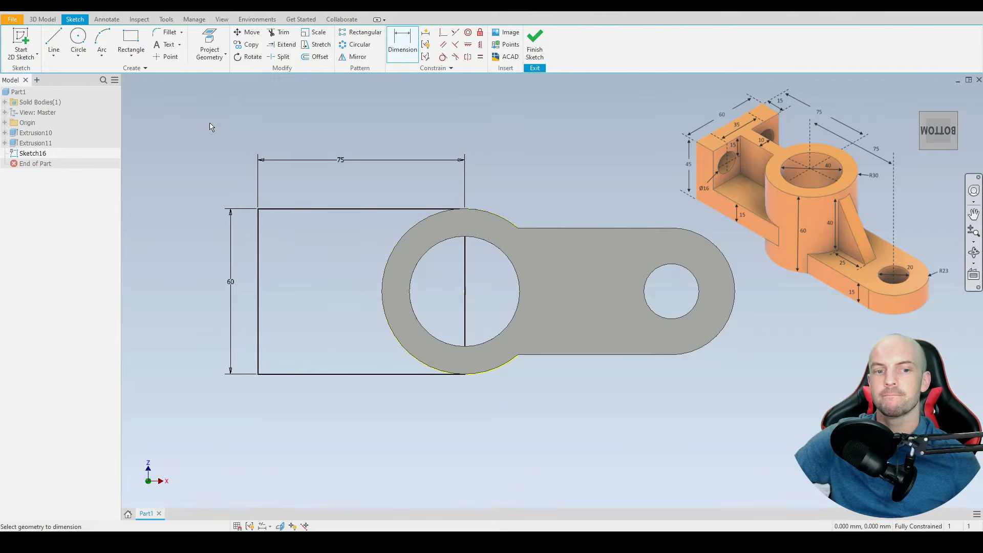
key("Escape")
- Extrude the rectangular profile outside the cylinder by 15 mm in the default direction and join it to the body
left_click(43, 20)
left_click(56, 43)
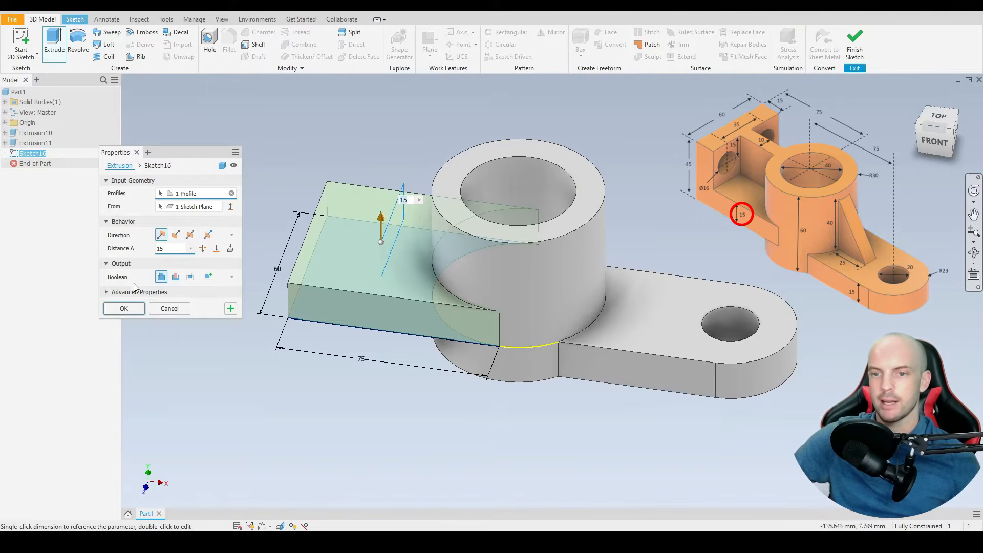
left_click(125, 309)
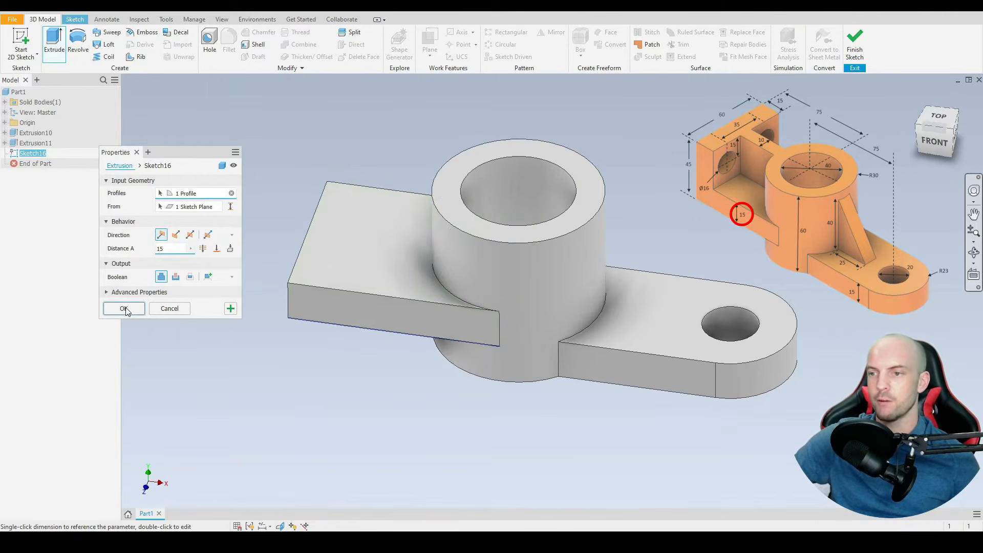
- Sketch a rectangle about 17 mm wide on the new plate's upper face, from its outer corner to beyond the opposite long edge
left_click(339, 242)
left_click(412, 227)
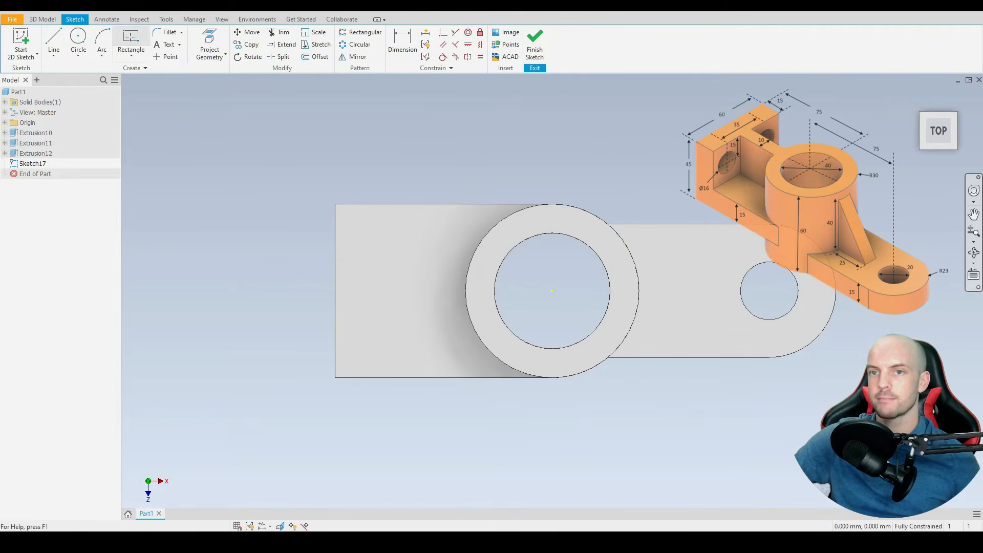
left_click(130, 40)
left_click(336, 204)
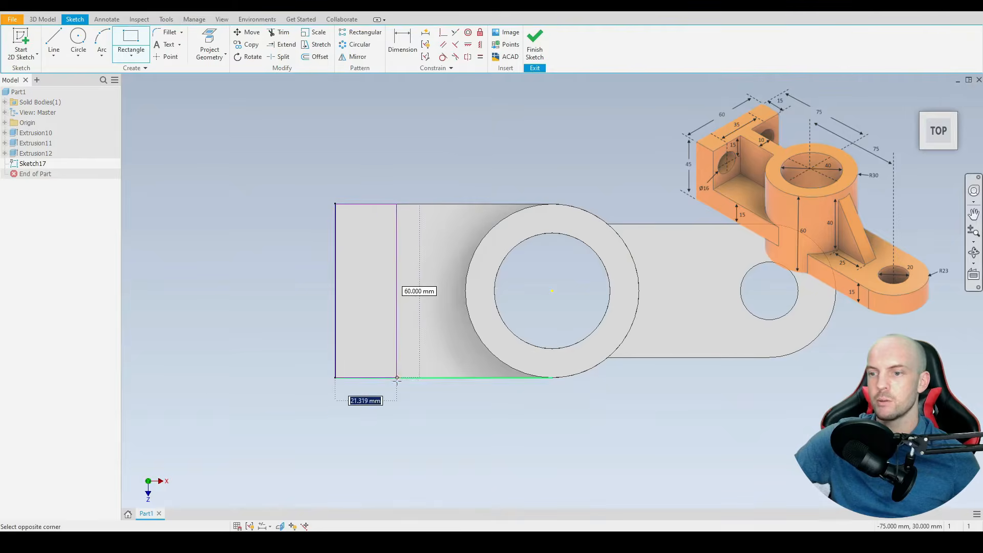
left_click(385, 412)
right_click(248, 184)
left_click(283, 185)
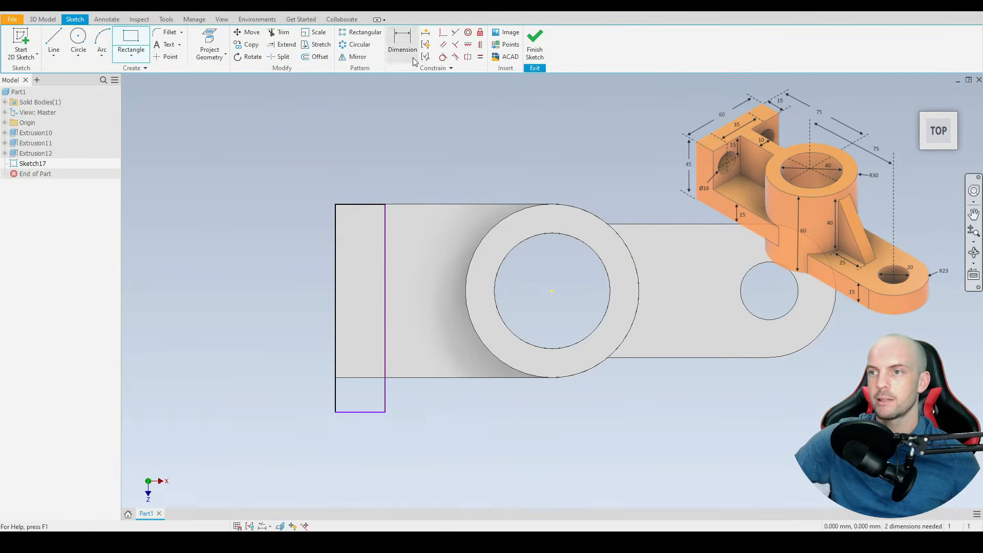
- Make the end-wall rectangle's overhanging short side collinear with the plate's long edge and set the rectangle's width to 15 mm
left_click(455, 34)
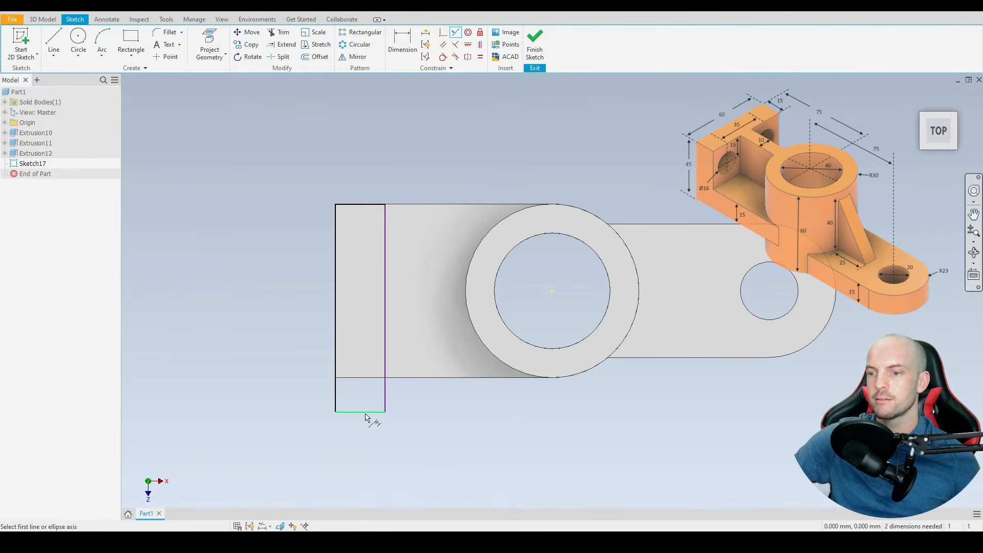
left_click(438, 380)
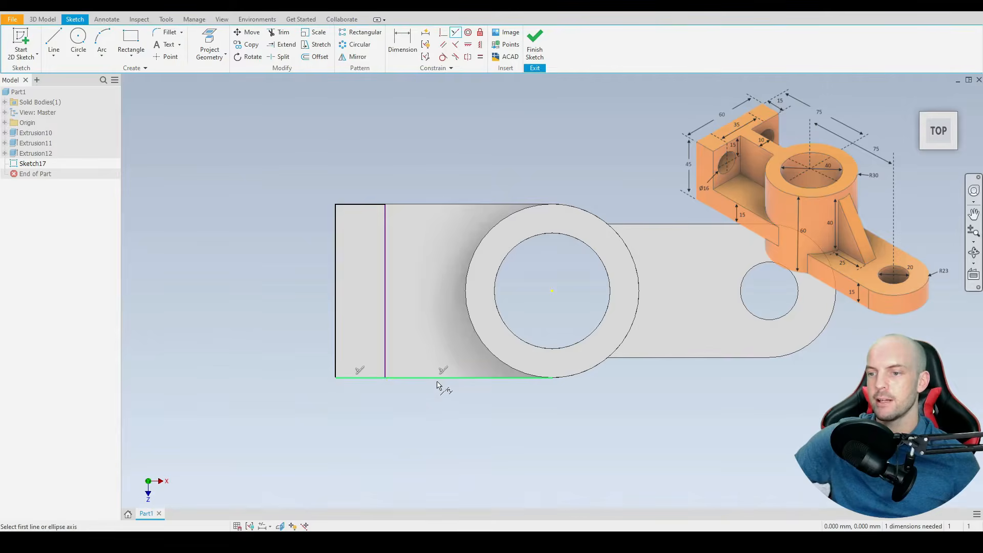
left_click(385, 267)
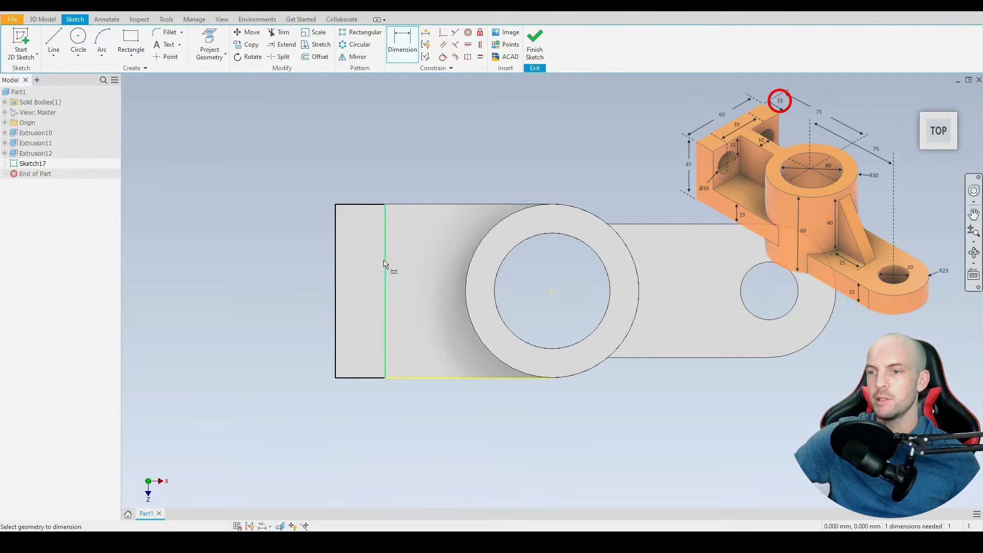
left_click(336, 253)
left_click(357, 185)
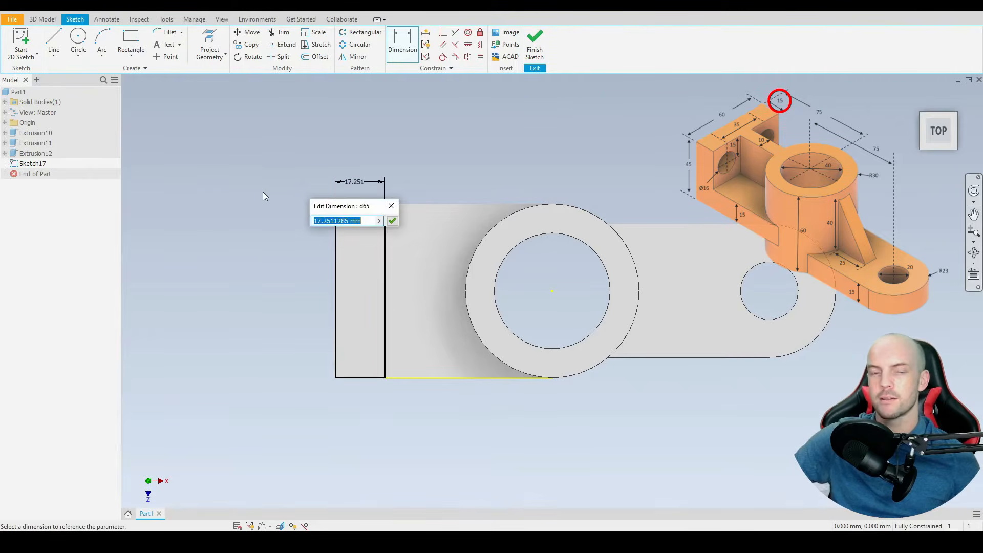
type("15")
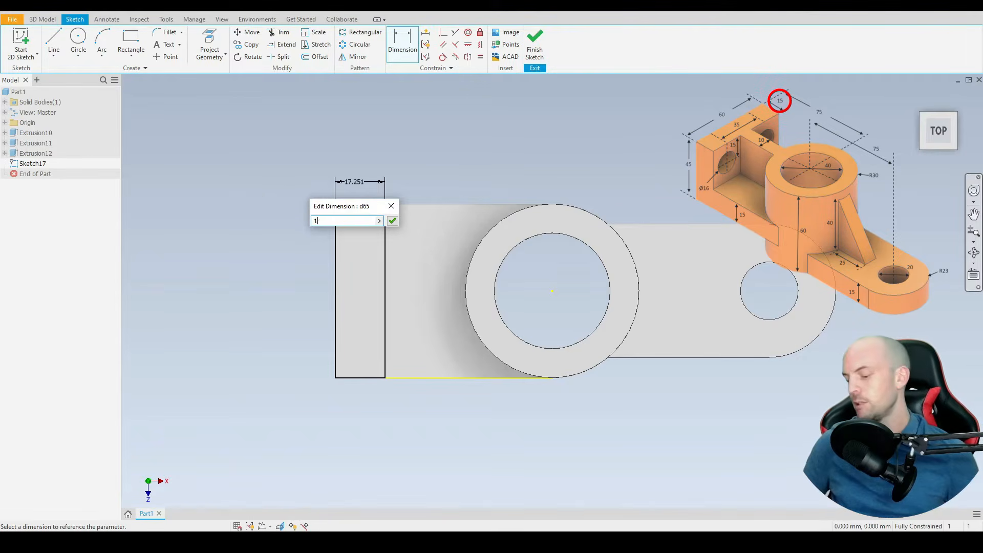
key("Return")
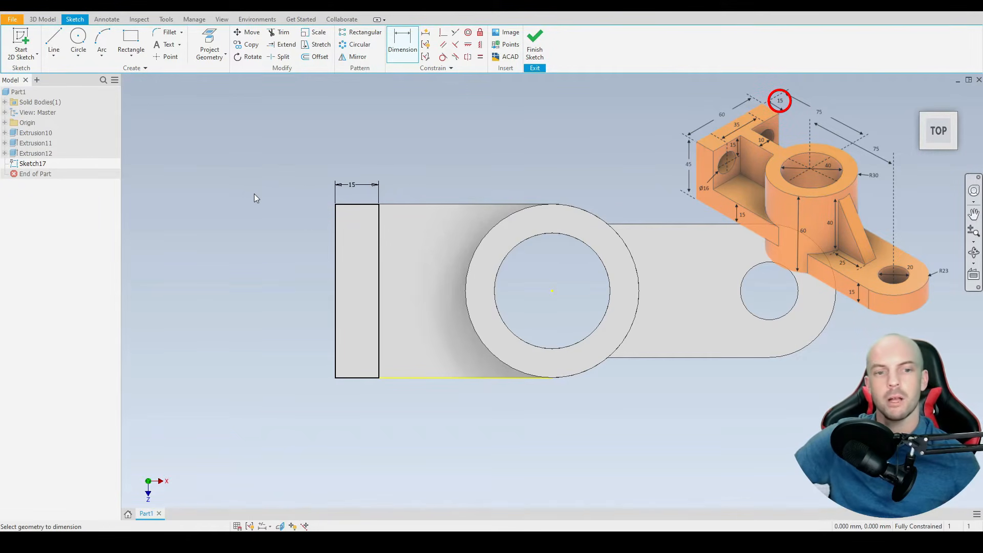
- Sketch a second rectangle about 18 mm wide from the end wall's inner side partway towards the cylinder
left_click(131, 39)
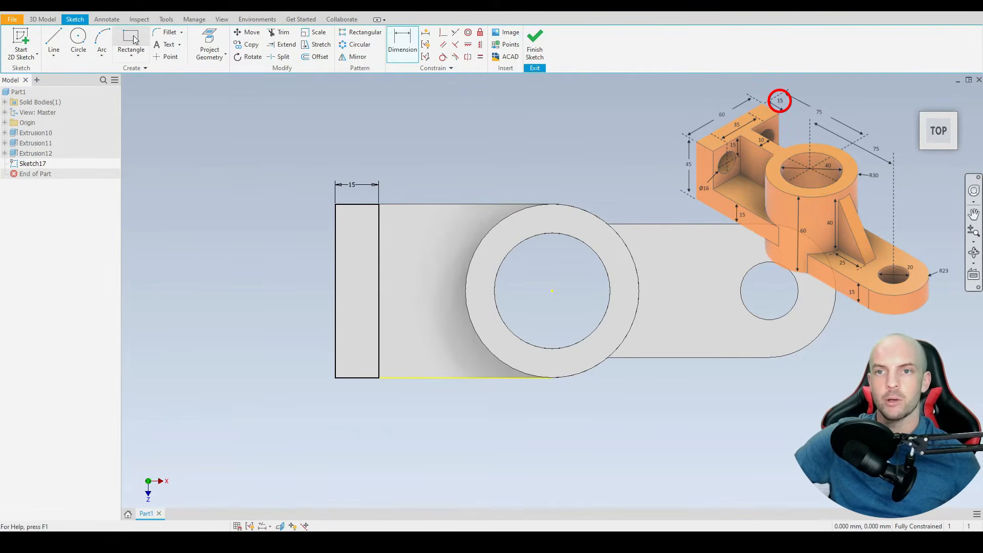
left_click(378, 257)
left_click(444, 309)
key("Escape")
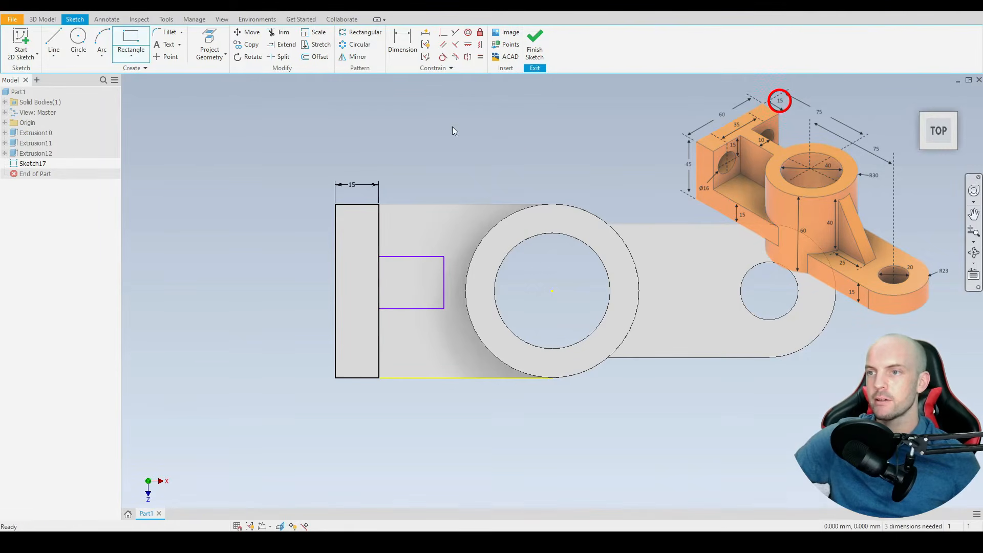
- Dimension the short side of the second rectangle facing the cylinder as 10 mm
key("d")
left_click(443, 281)
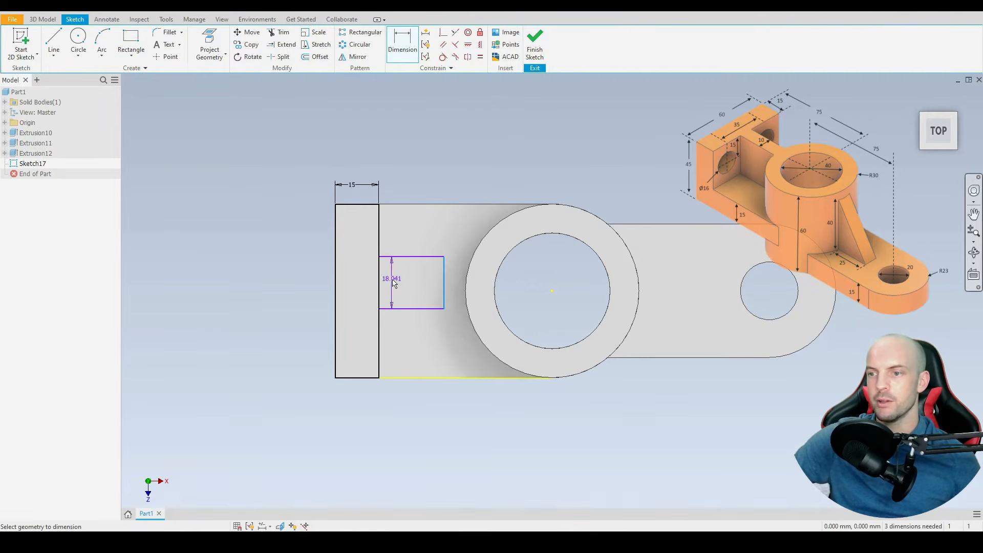
left_click(400, 283)
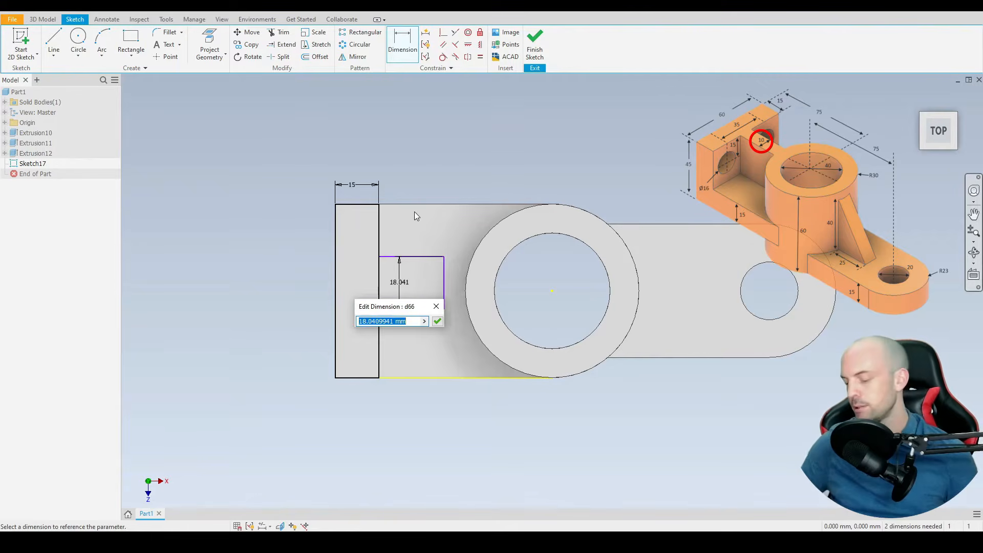
type("10")
key("Return")
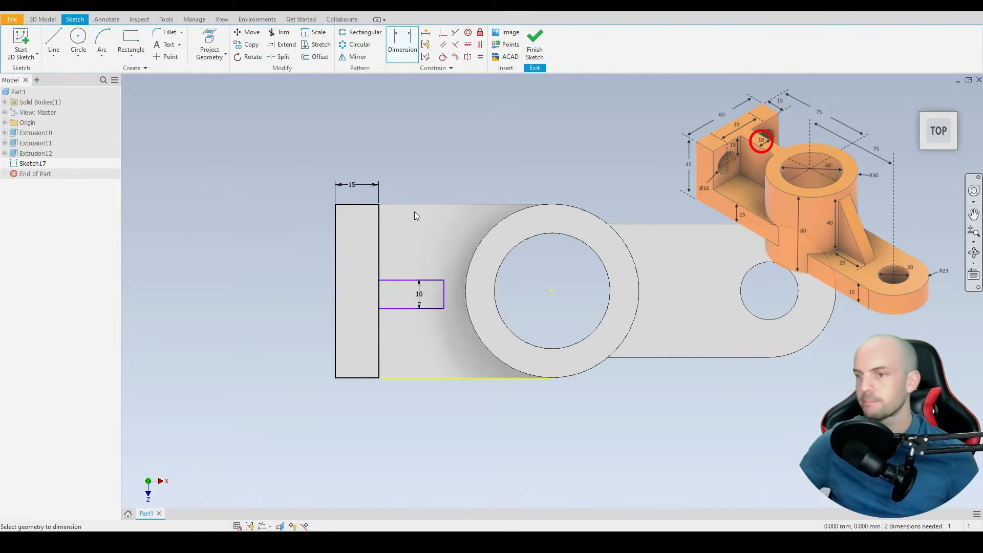
- Make the 10 mm wide rectangle's two free corners coincident with the cylinder's outer circle
left_click(443, 32)
left_click(444, 281)
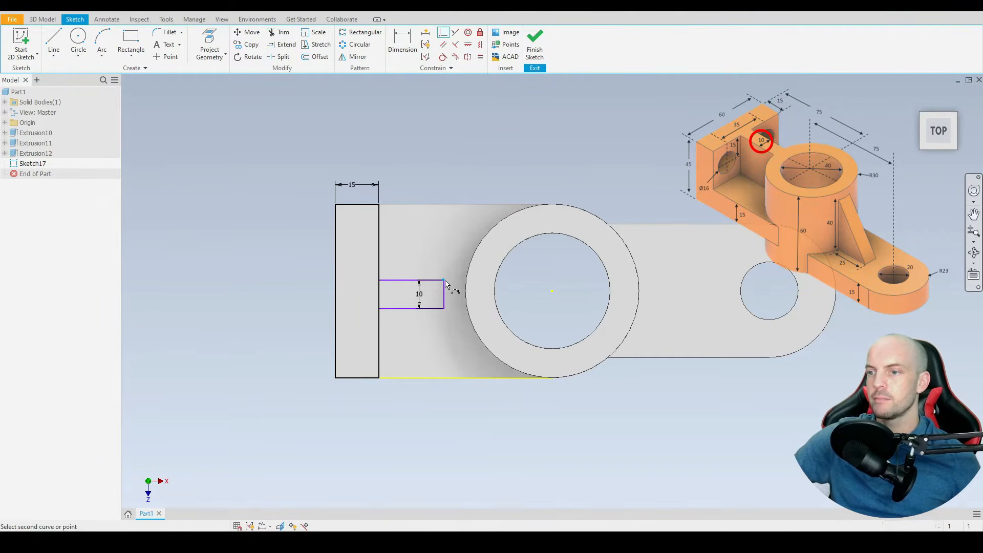
left_click(470, 272)
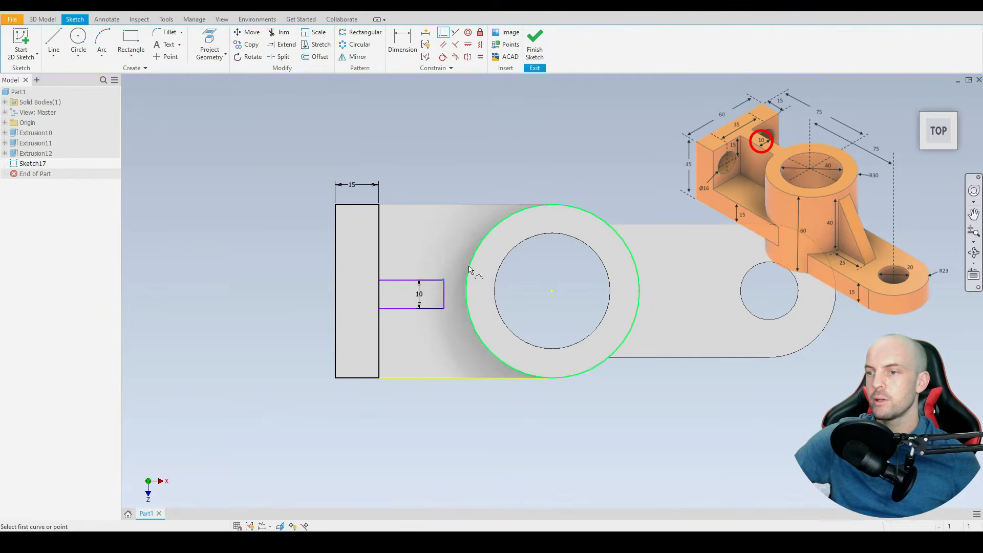
scroll(467, 318, "up", 5)
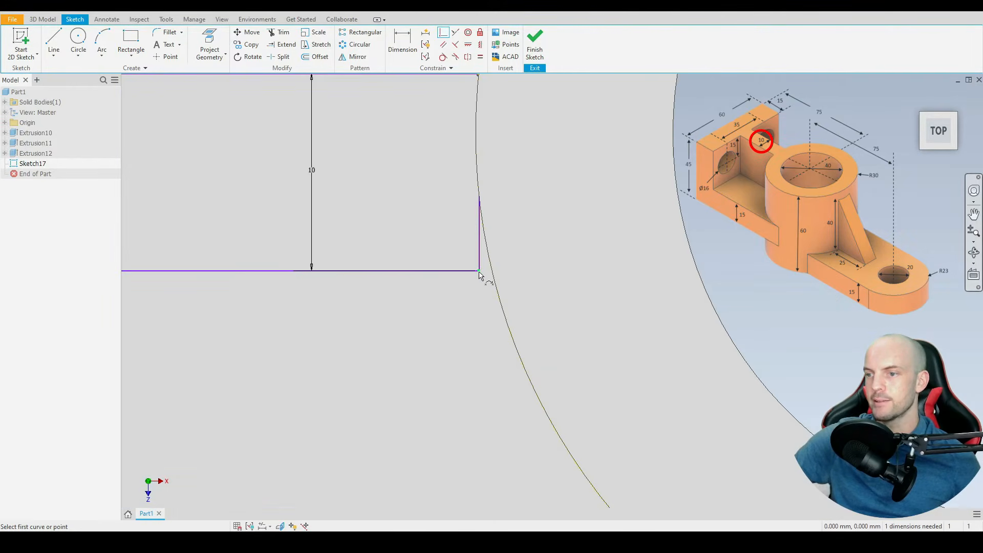
left_click(480, 272)
left_click(493, 285)
scroll(495, 294, "down", 5)
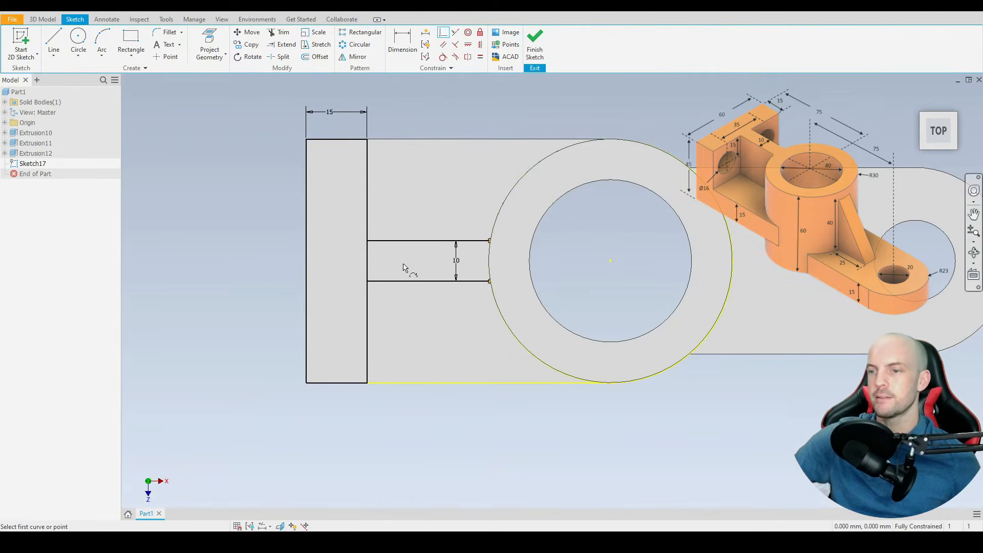
- Extrude the end-wall and connecting web profiles upward, joined to the body, to reach the drawing's 45 mm overall height
left_click(45, 21)
left_click(54, 44)
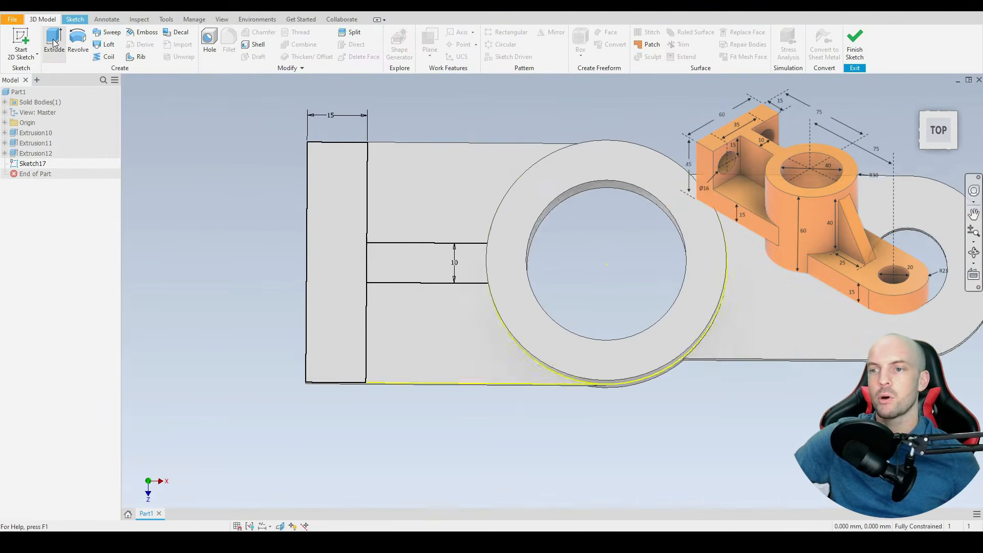
left_click(326, 207)
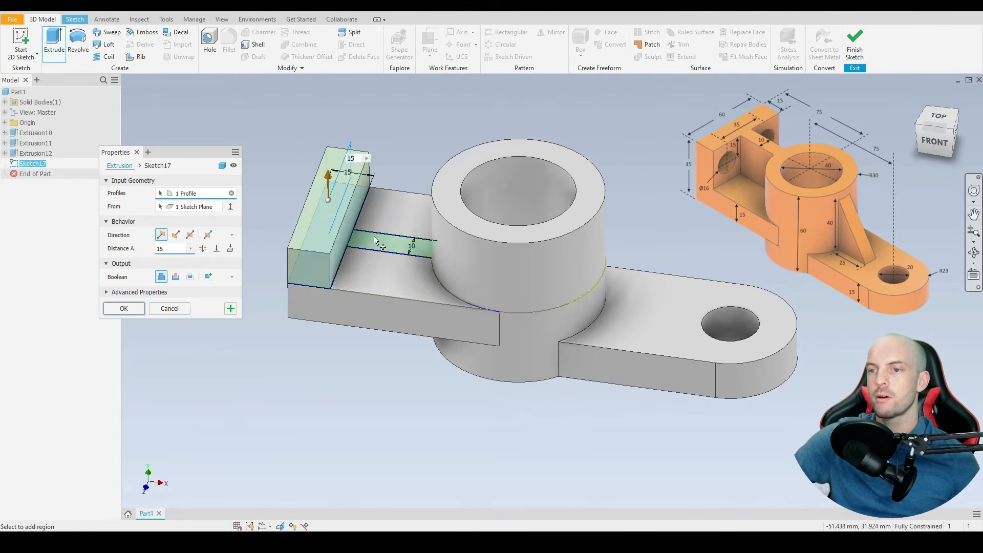
left_click(390, 244)
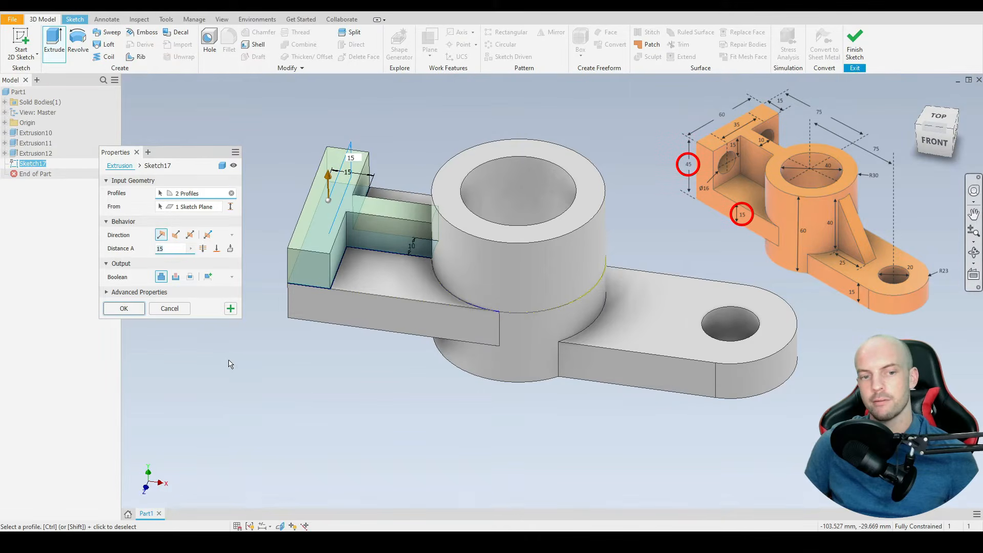
key("Return")
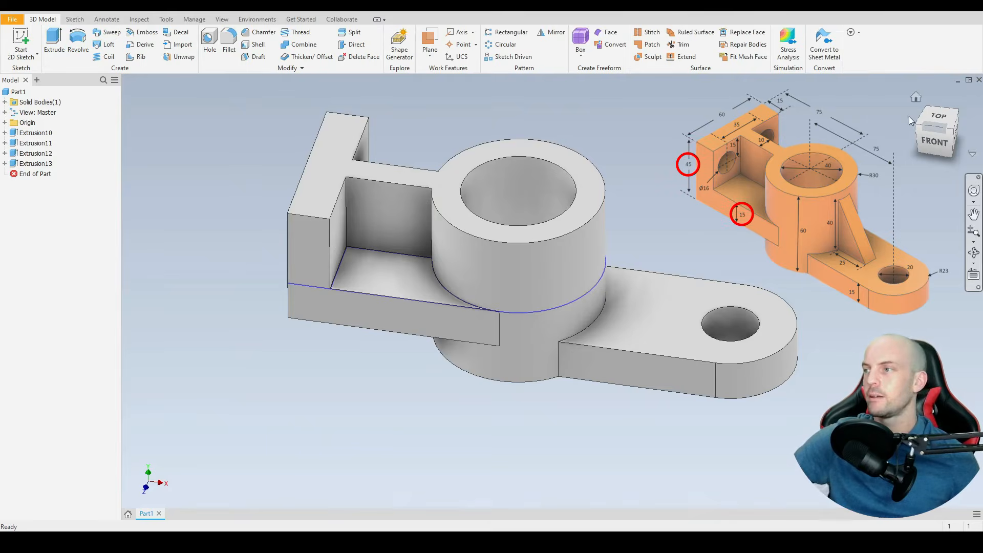
- Create a sketch on the outer face of the end wall
left_click(917, 97)
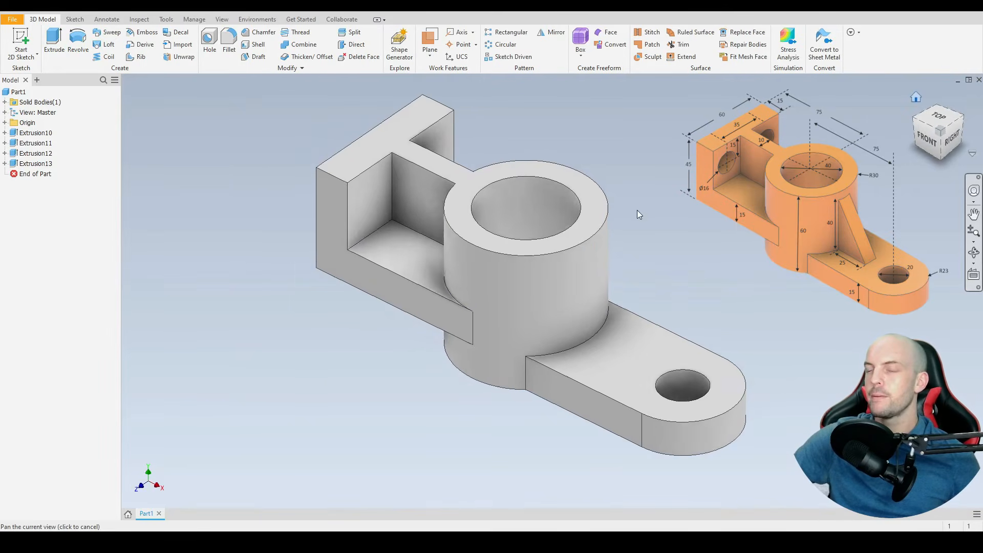
left_click_drag(636, 212, 612, 212)
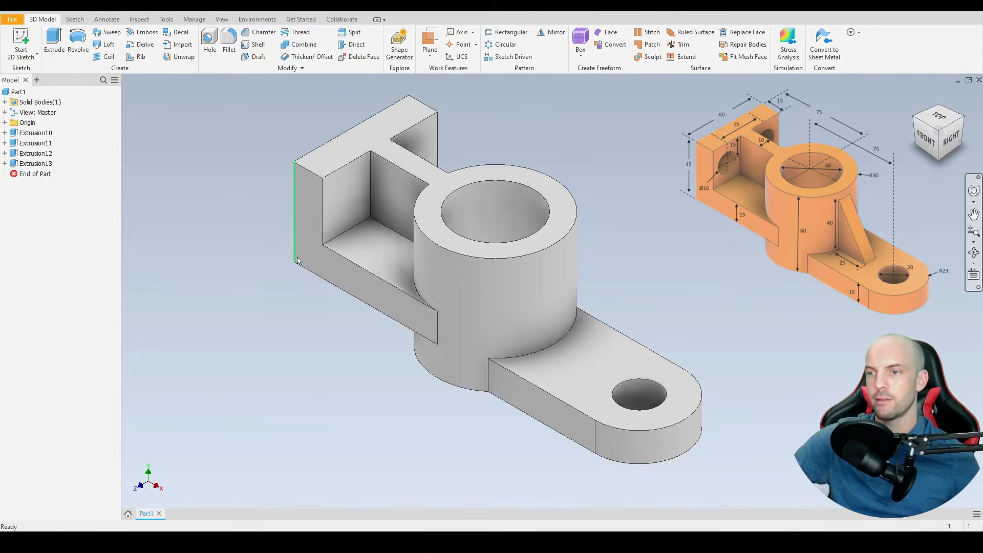
middle_click_drag(313, 248, 423, 247, "shift")
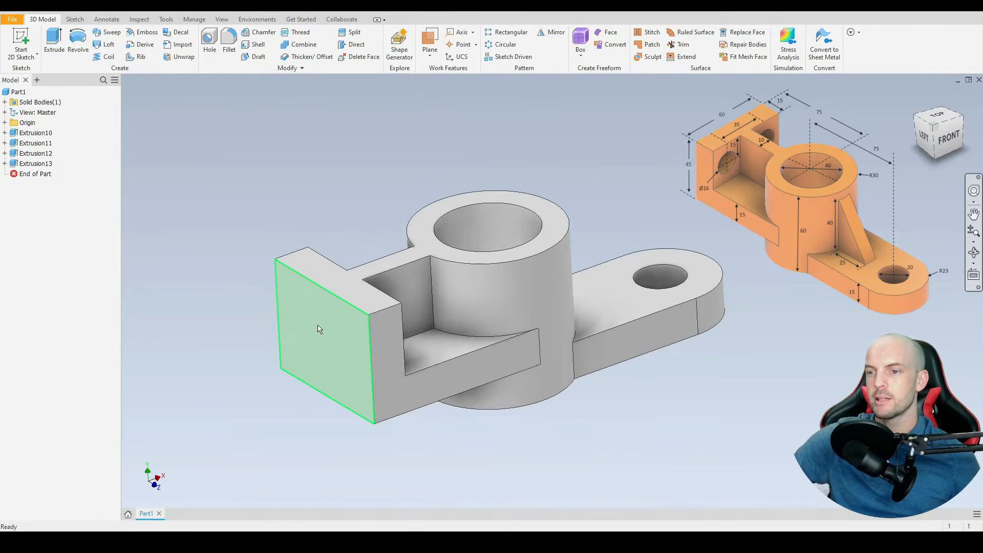
left_click(334, 344)
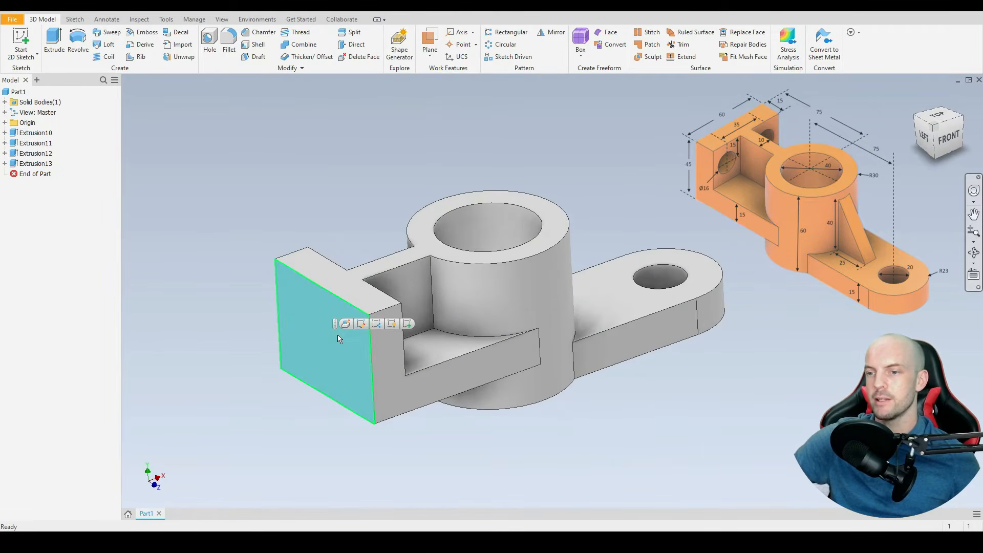
left_click(407, 324)
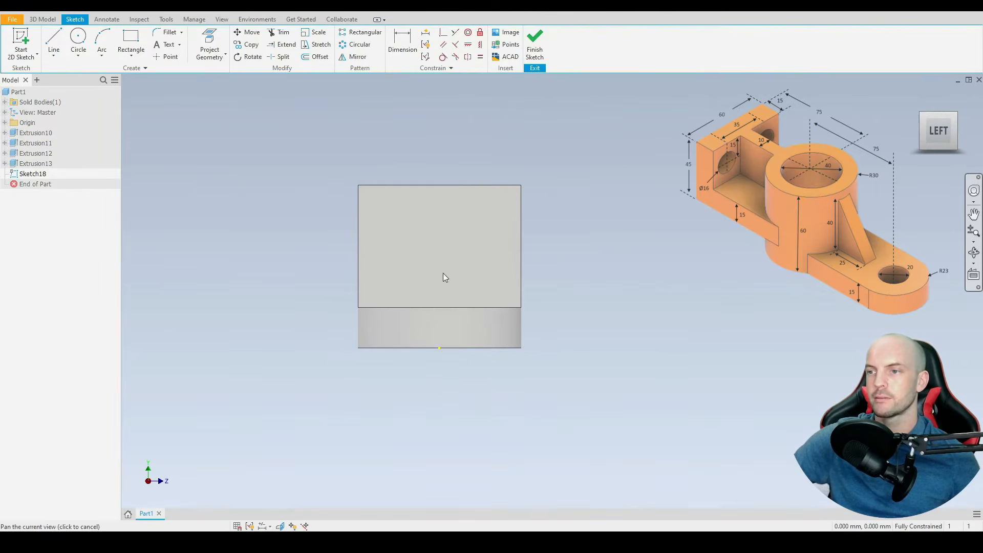
- Draw two circles about 13 mm in diameter side by side at the same height on the end wall's face
left_click(78, 38)
left_click(394, 234)
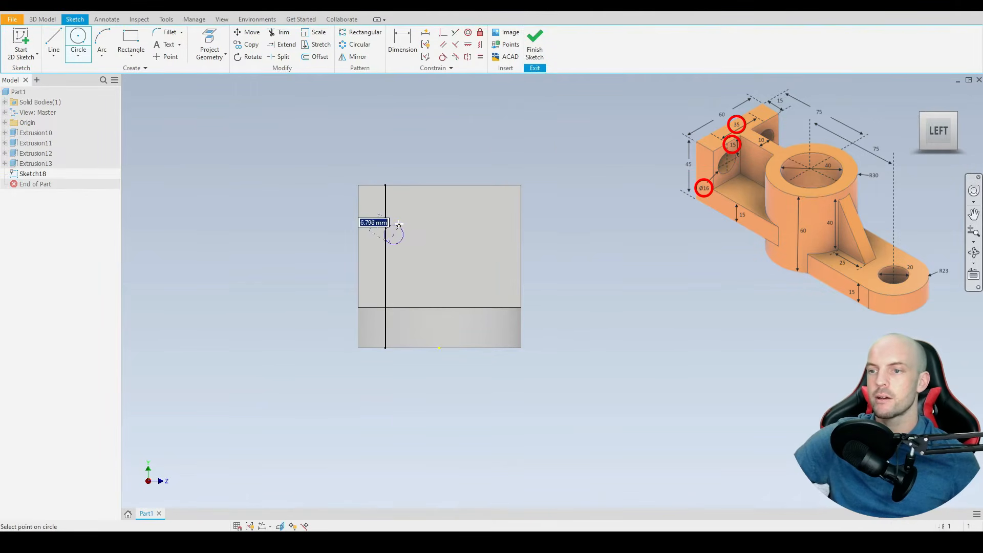
left_click(411, 230)
left_click(483, 234)
left_click(468, 226)
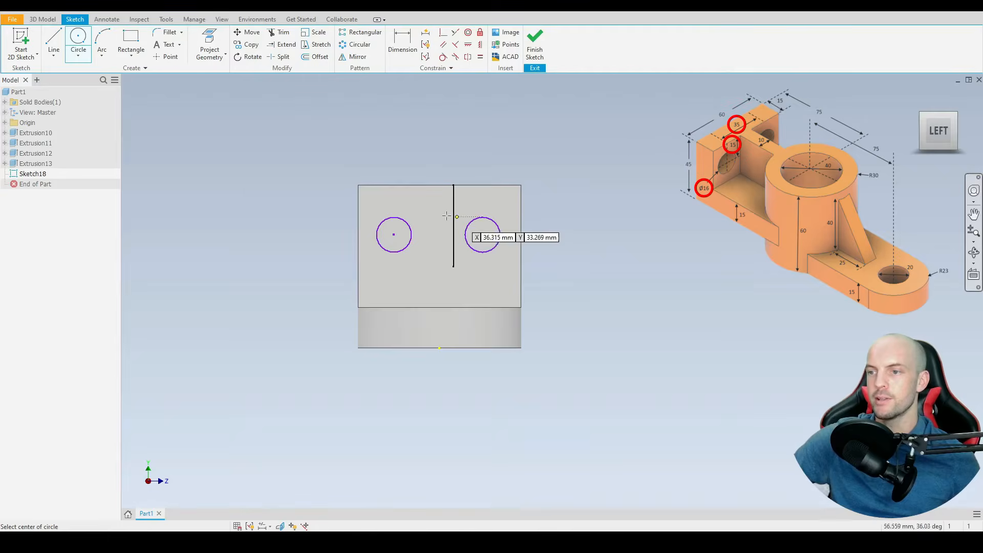
scroll(446, 215, "up", 3)
right_click(371, 121)
left_click(402, 122)
- Constrain the two circles to equal size and set the diameter of one to 16 mm
left_click(480, 57)
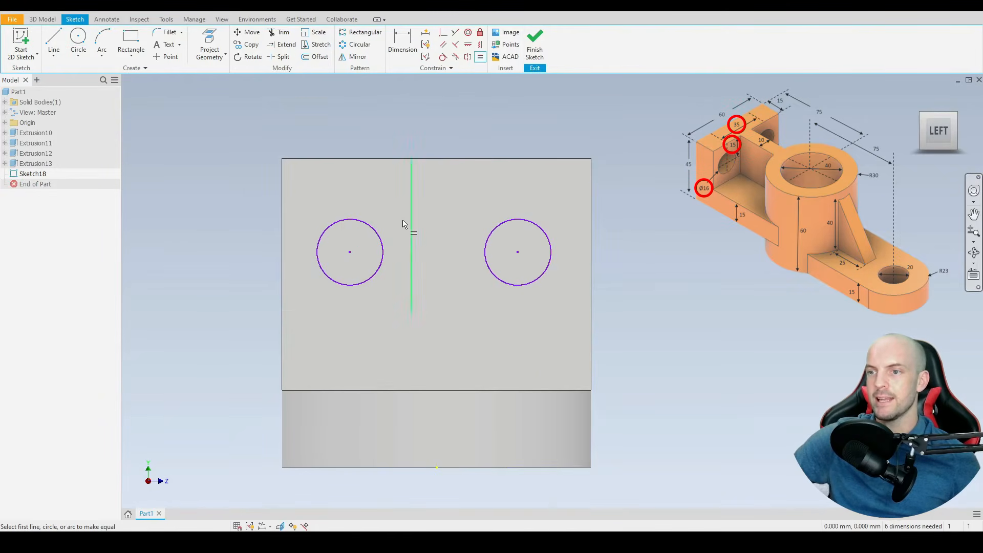
left_click(384, 246)
left_click(502, 228)
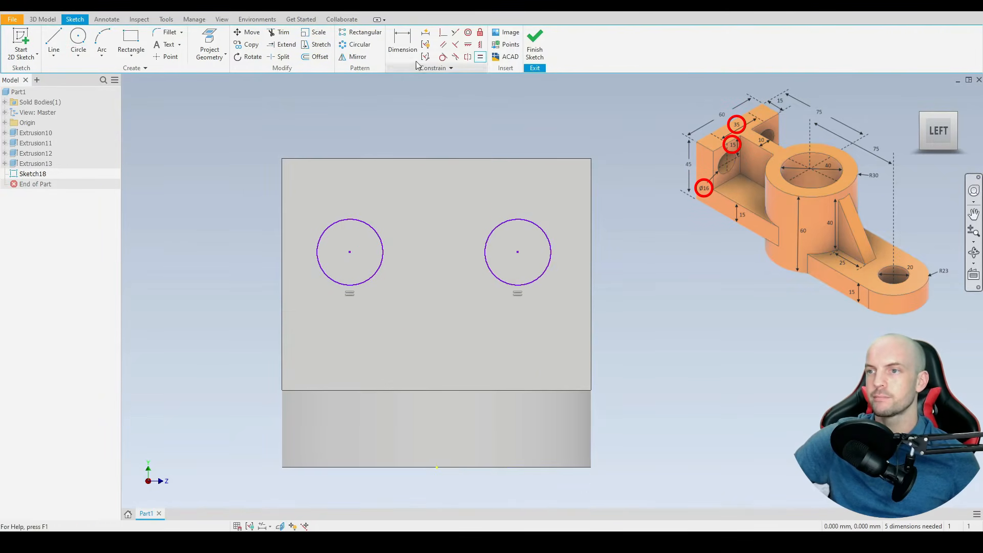
left_click(403, 44)
left_click(380, 237)
left_click(399, 204)
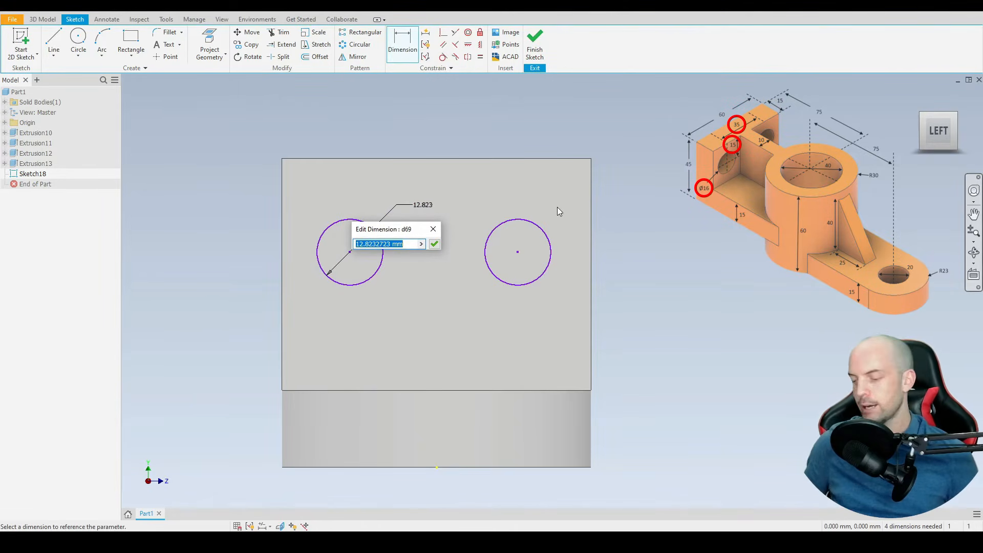
type("16")
key("Return")
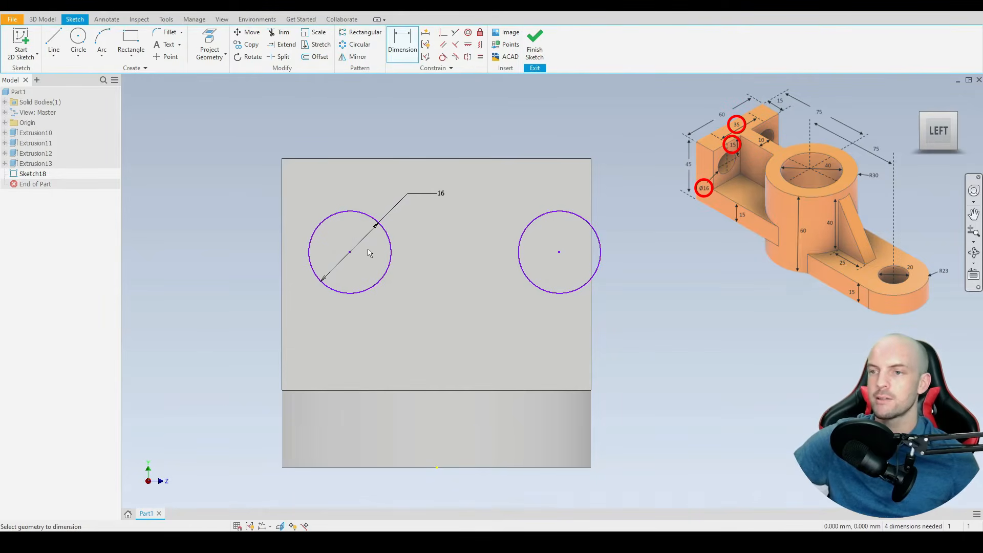
- Dimension the horizontal distance between the two circle centres as 35 mm
left_click(365, 214)
left_click(529, 219)
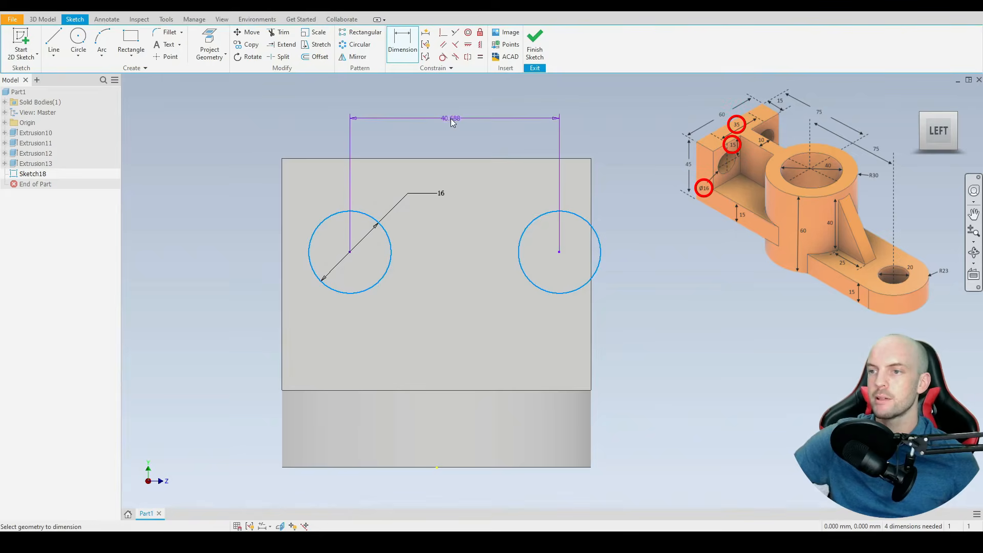
left_click(563, 119)
type("35")
key("Return")
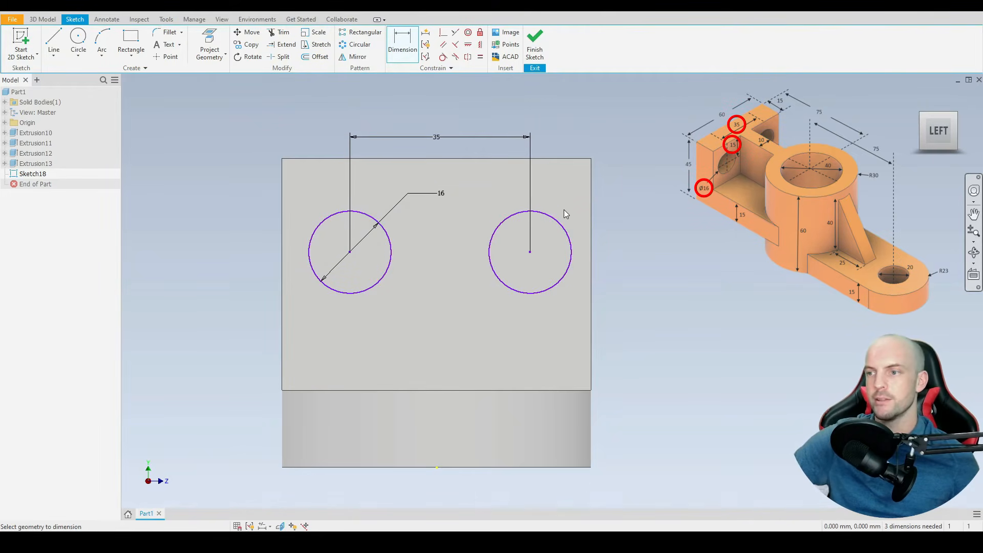
- Dimension the horizontal distance from the right circle's centre to the wall's nearest vertical edge as (60-35)/2 mm
left_click(564, 226)
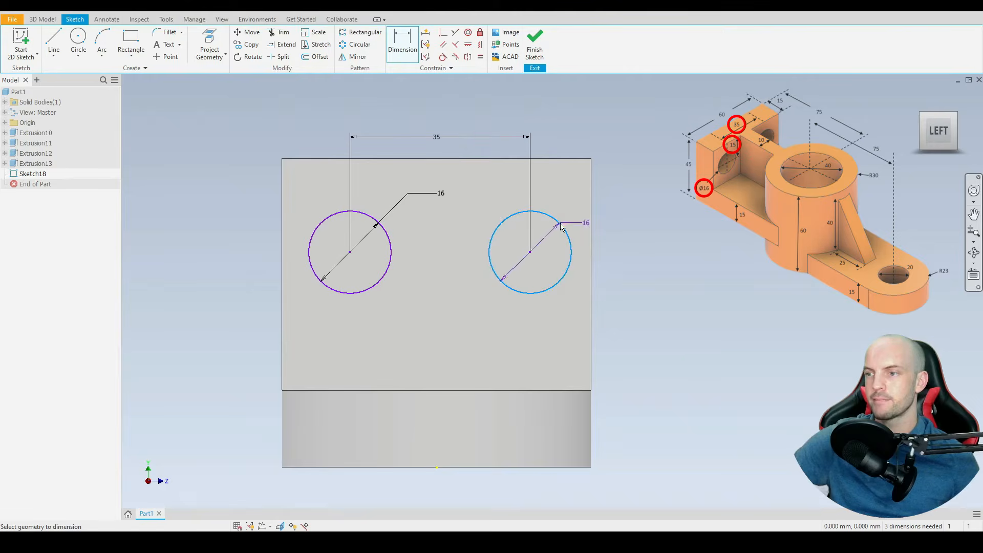
left_click(591, 206)
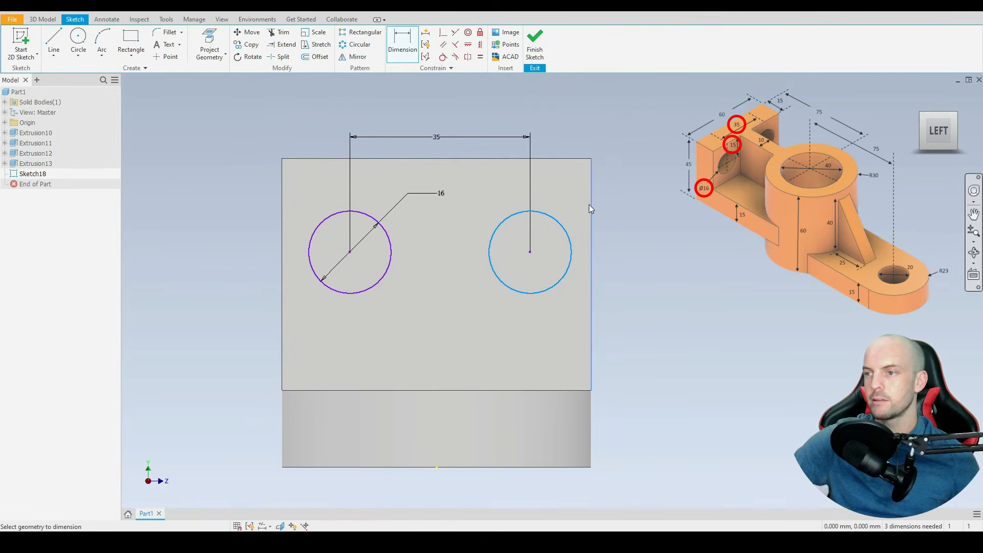
left_click(609, 147)
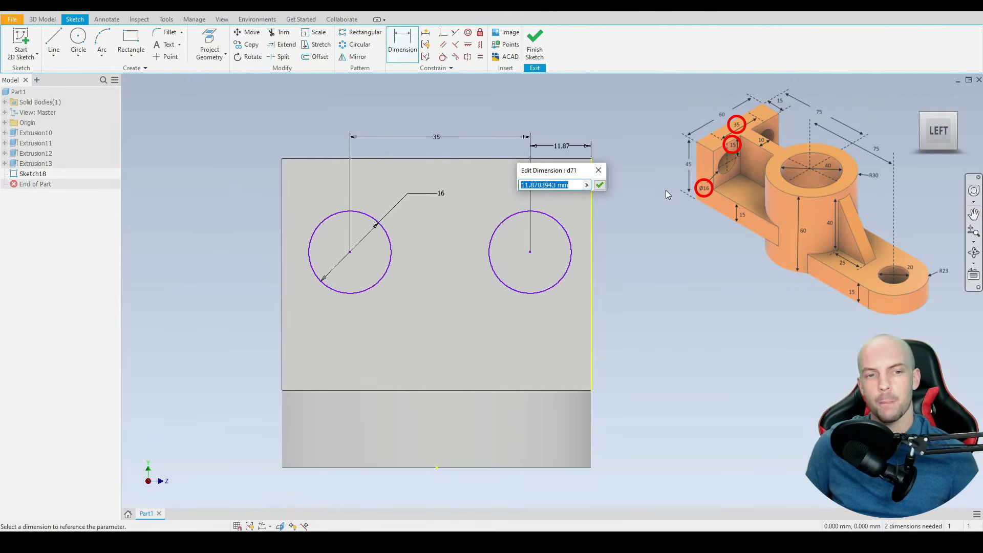
type("(60-35)/2")
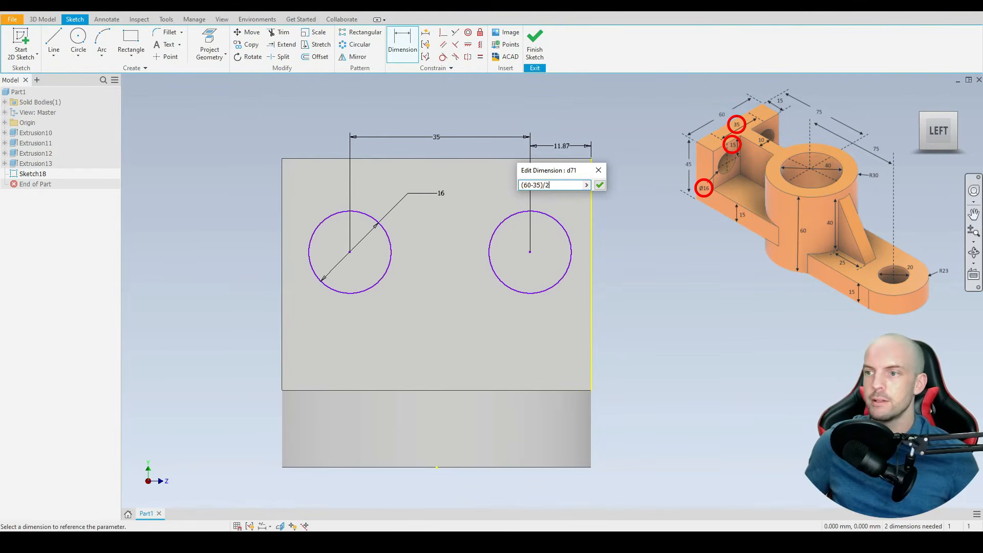
key("Return")
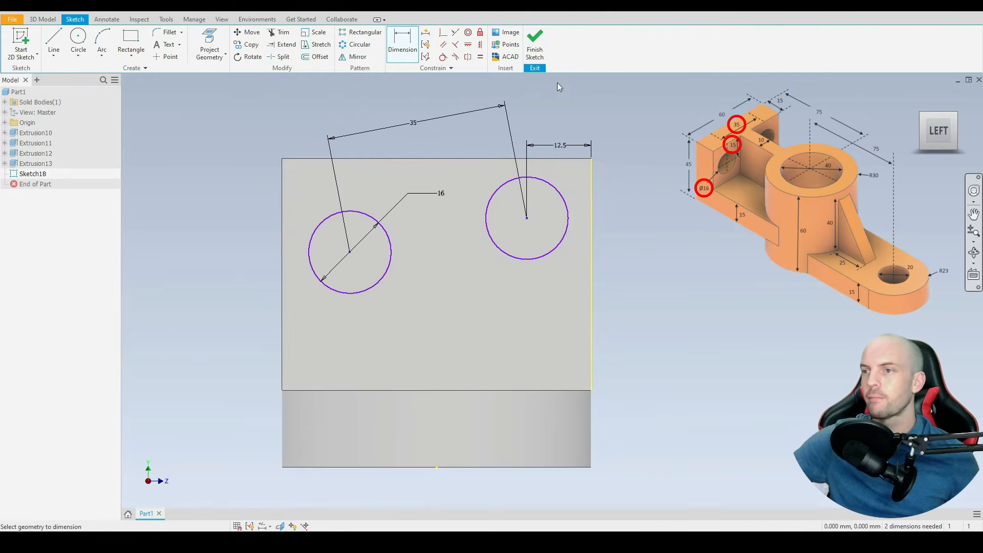
- Constrain the centres of the two circles to be horizontally aligned
left_click(468, 44)
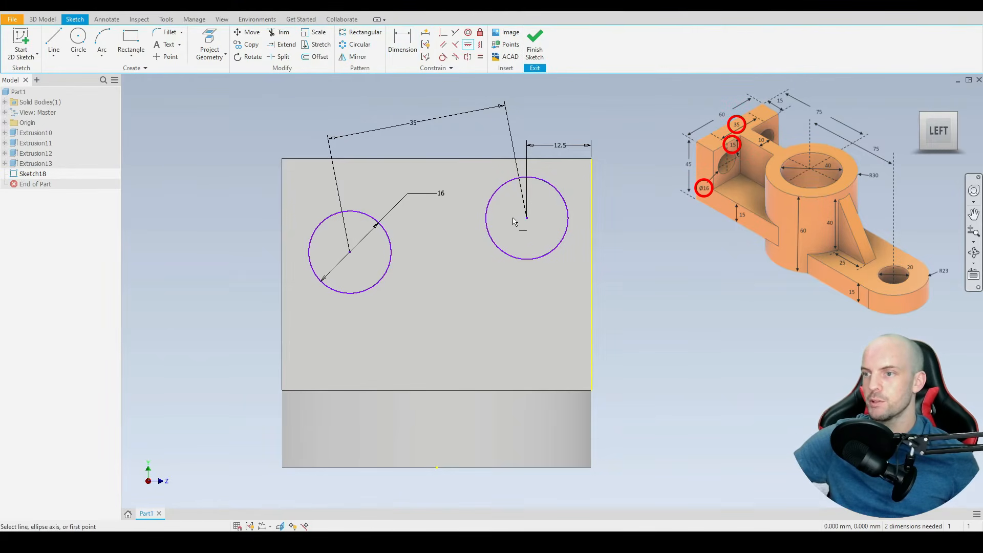
left_click(529, 219)
left_click(350, 254)
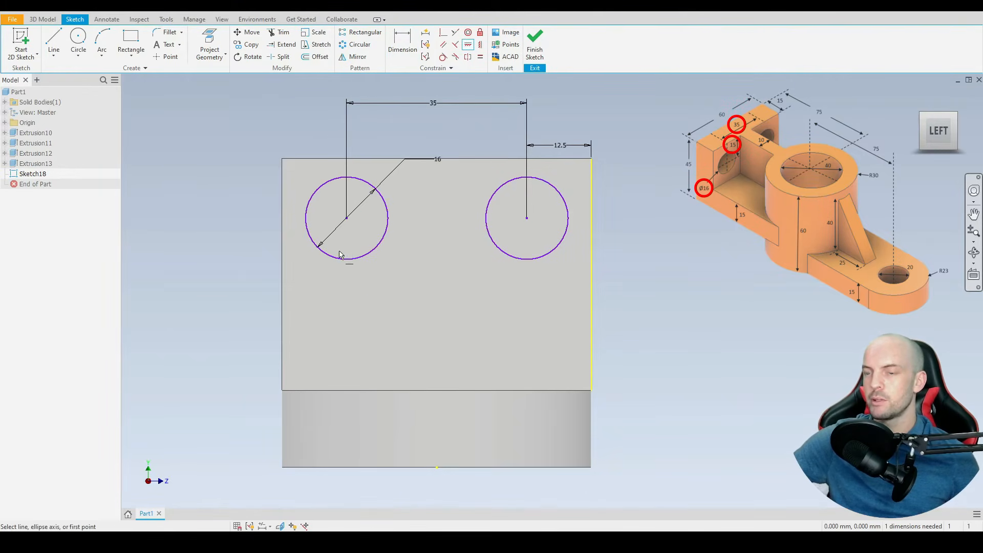
- Dimension the vertical distance from the wall's top edge to the left circle's centre as 15 mm
key("d")
left_click(320, 189)
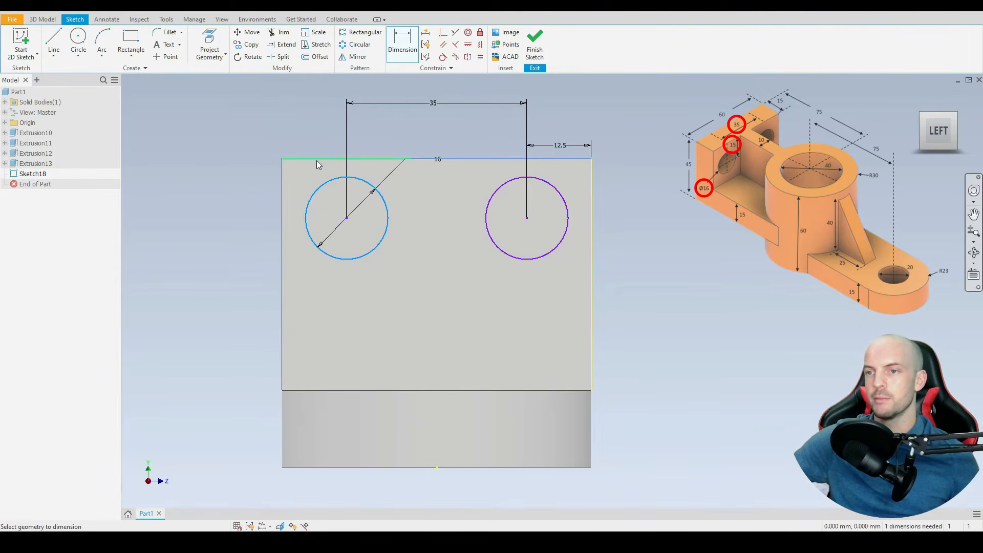
left_click(317, 161)
left_click(222, 147)
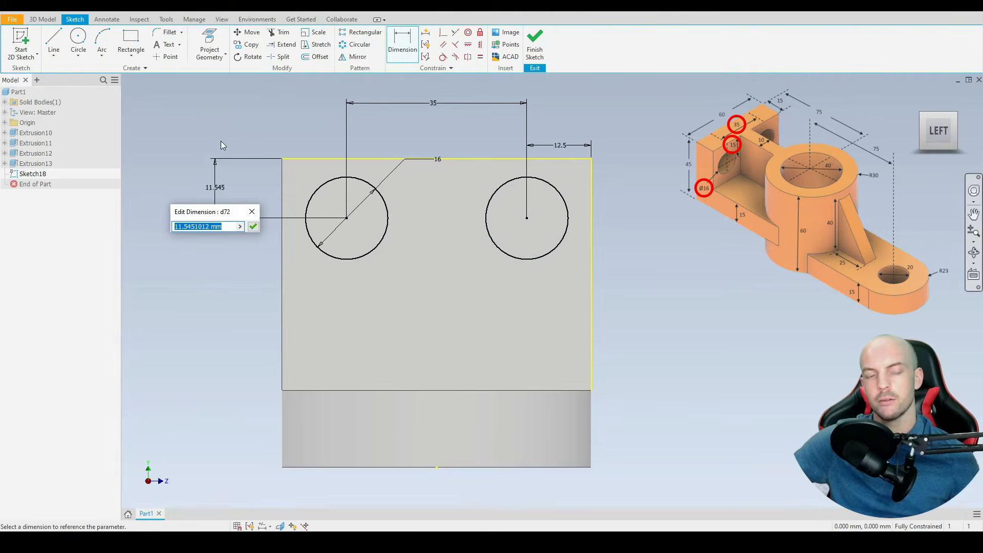
type("15")
key("Return")
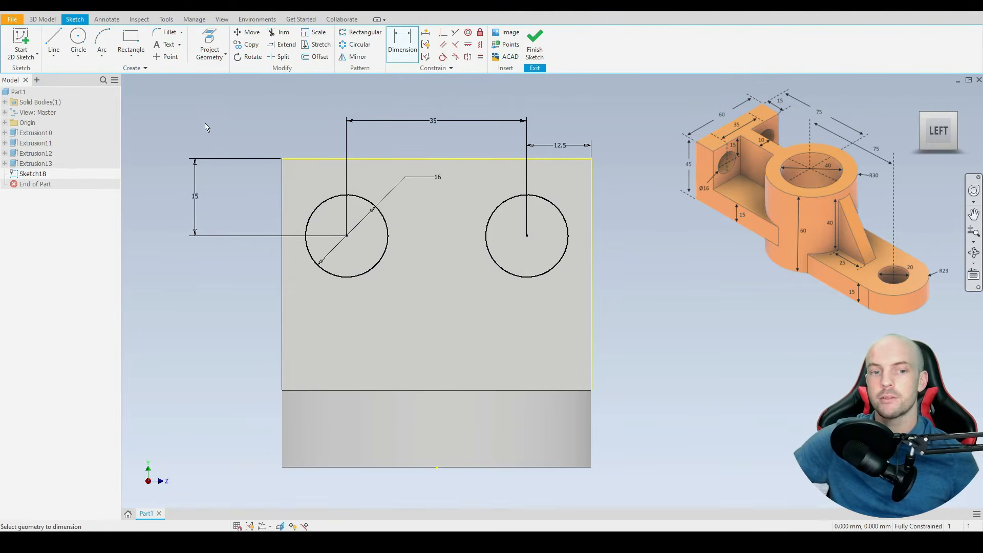
- Extrude both circles as a cut through the end wall, ending at the wall's inner face
left_click(43, 19)
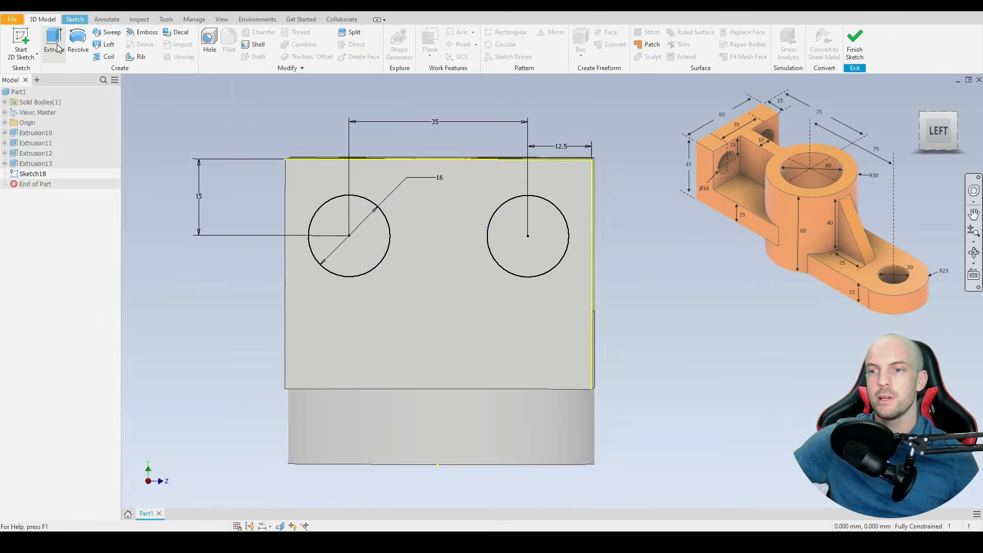
left_click(55, 45)
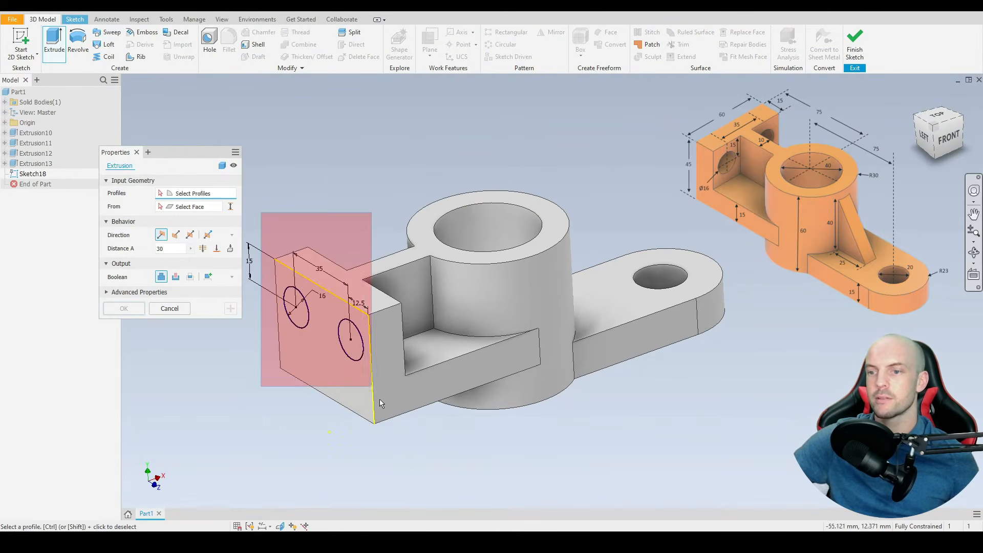
left_click(176, 277)
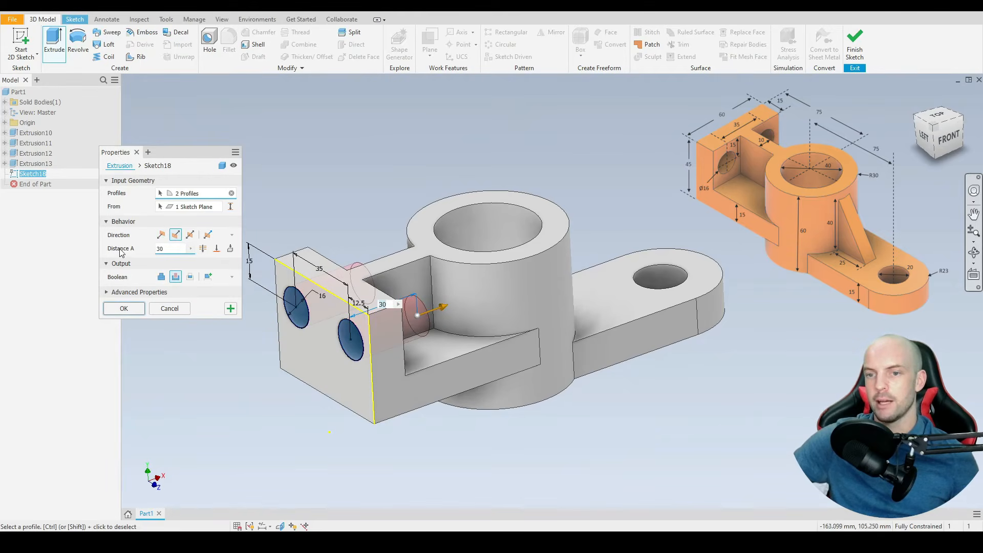
left_click(217, 248)
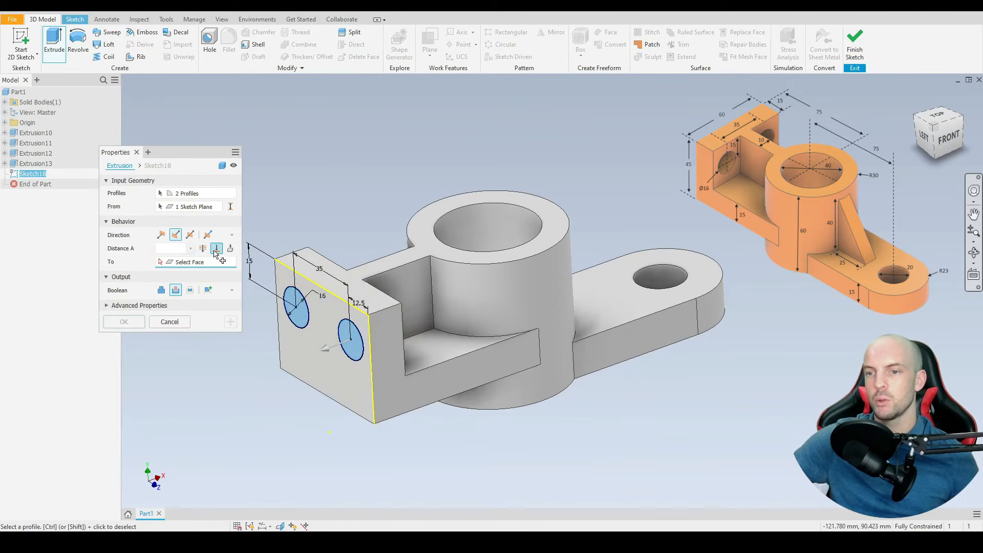
middle_click_drag(410, 358, 323, 363, "shift")
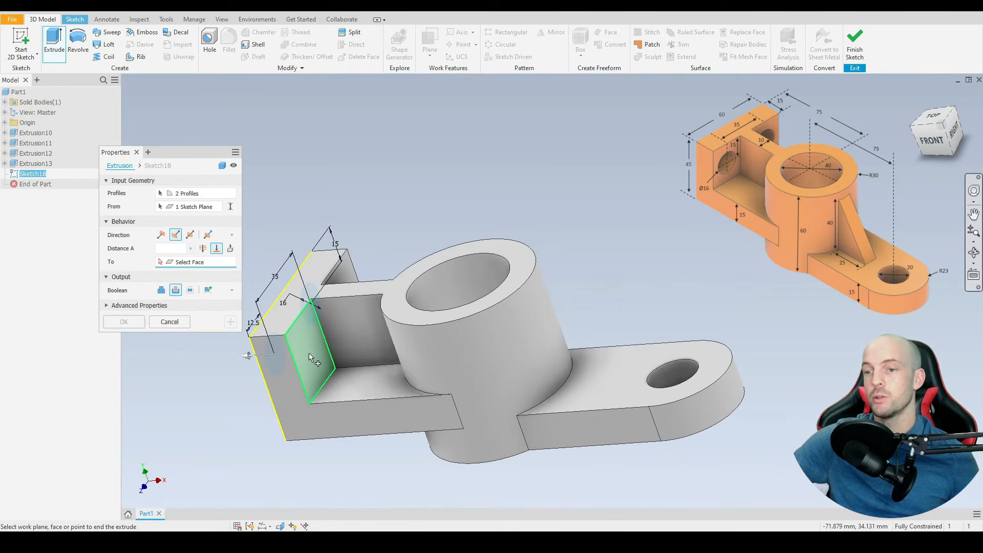
left_click(310, 353)
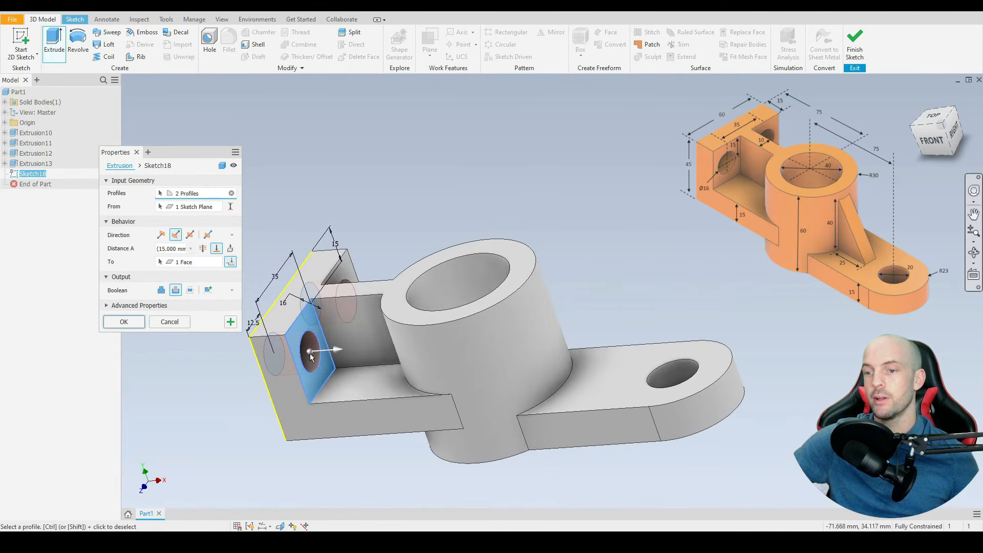
left_click(124, 322)
- Create a sketch on the origin's XY plane
middle_click_drag(241, 362, 357, 353, "shift")
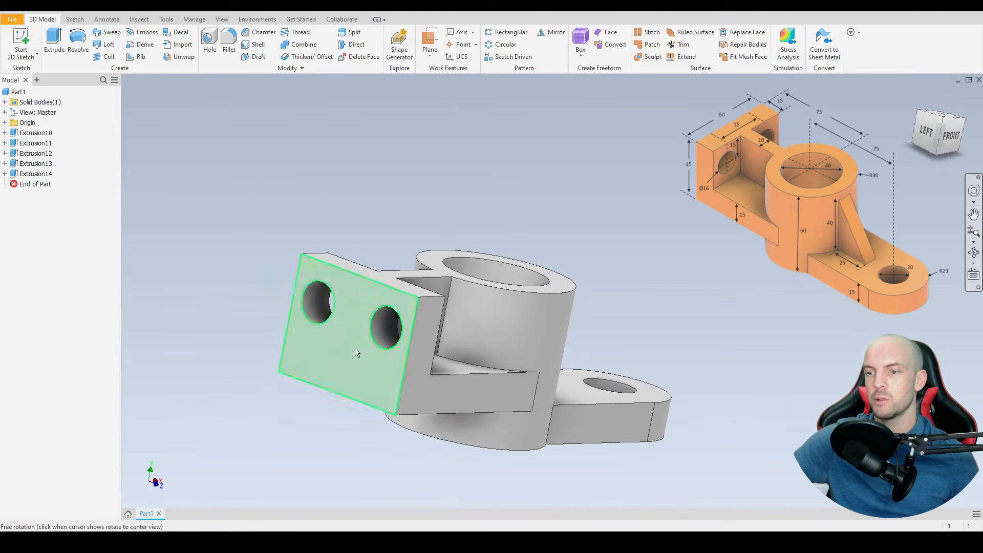
left_click(910, 96)
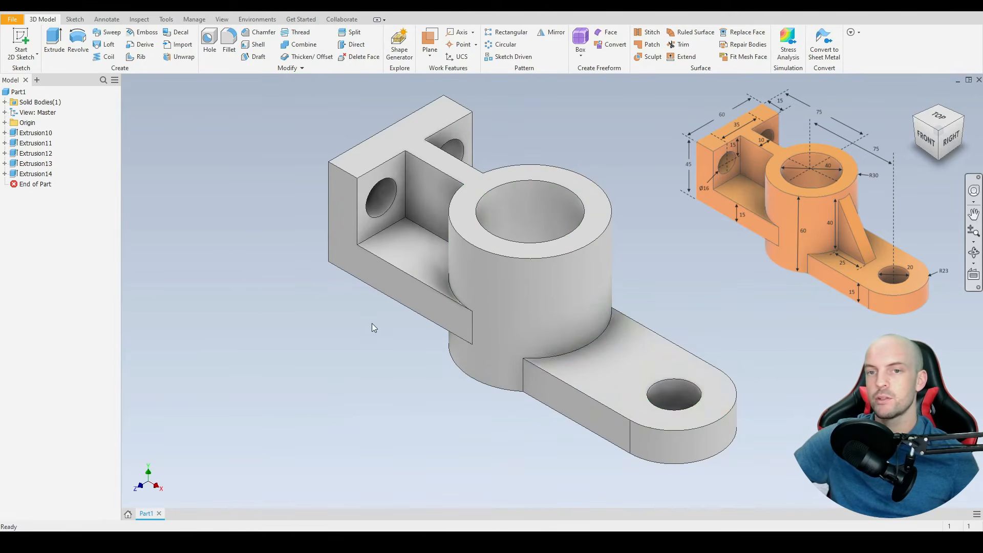
left_click(5, 123)
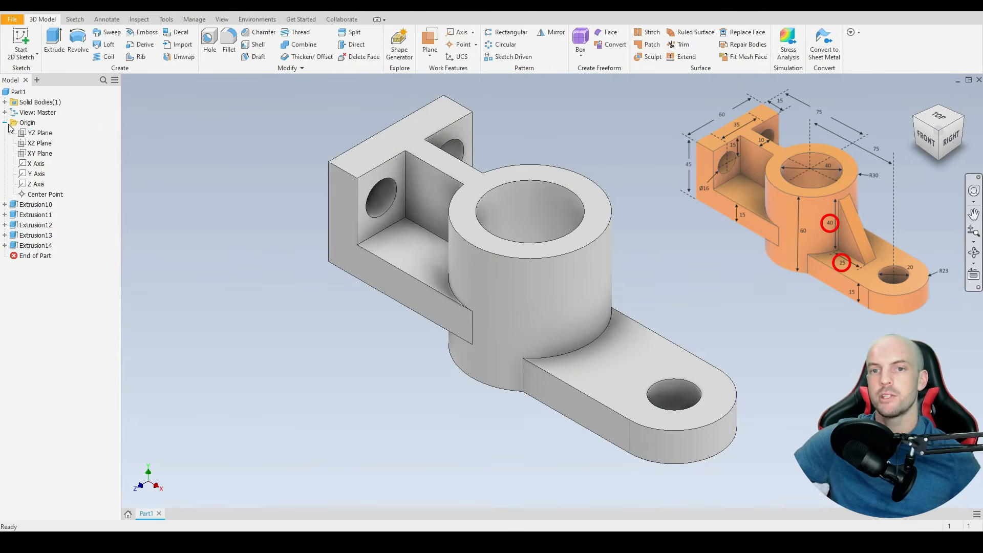
left_click(35, 157)
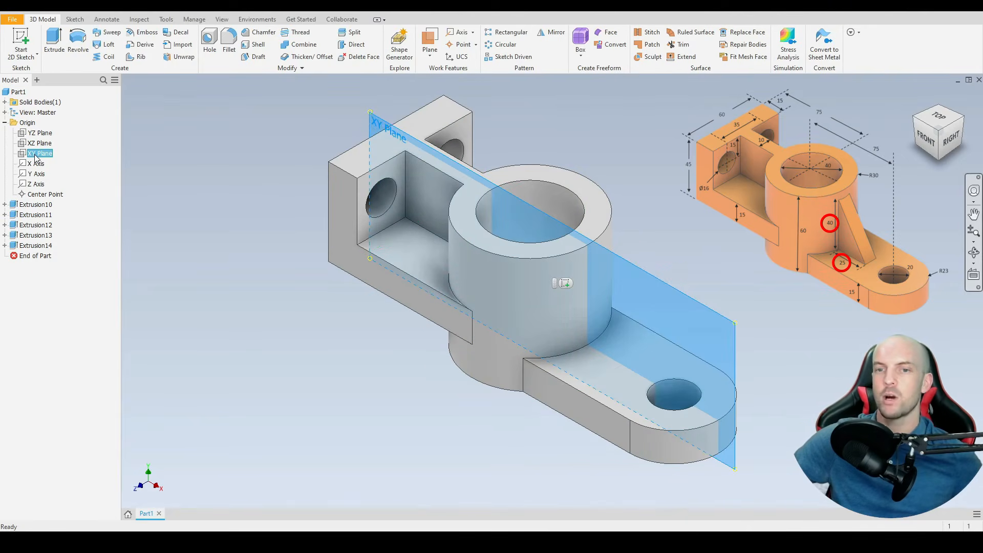
right_click(35, 159)
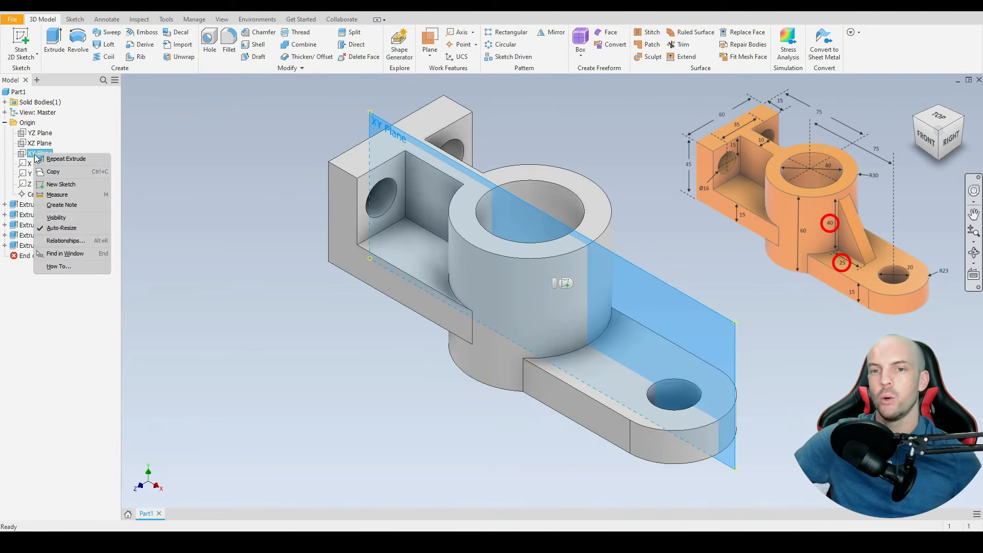
left_click(58, 186)
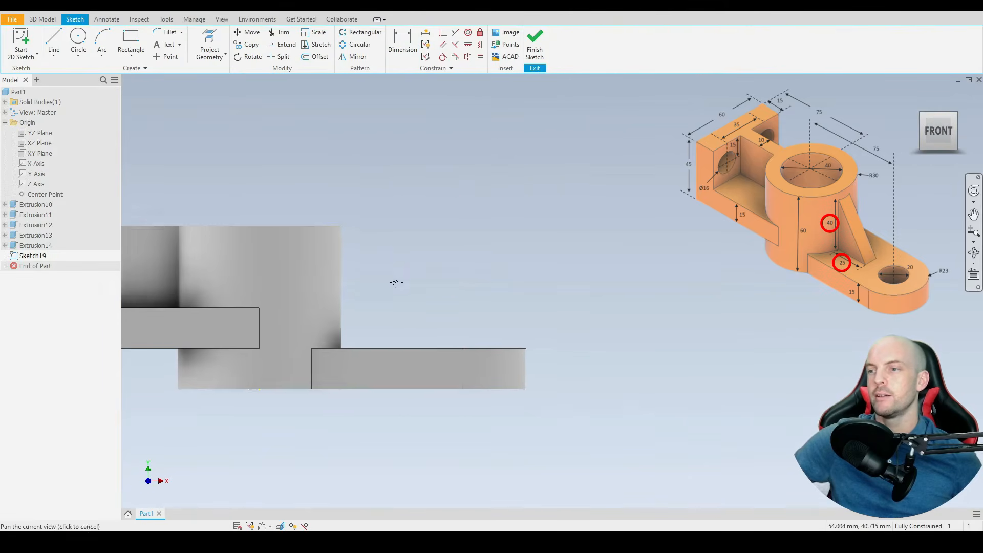
- Draw a closed right triangle about 37 mm wide and 33 mm high above the arm, beside the cylinder, with its vertical leg facing the cylinder
left_click(54, 41)
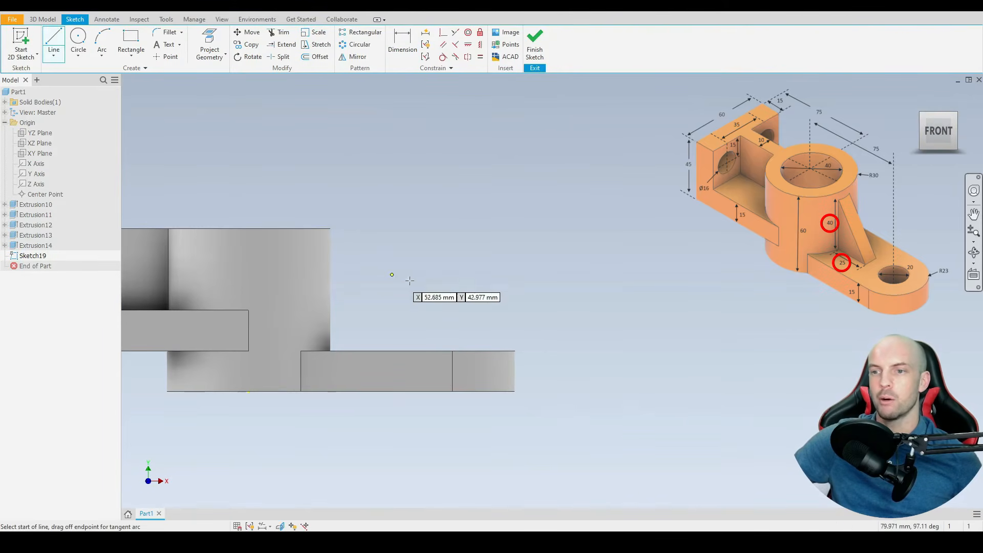
scroll(435, 290, "down", 3)
left_click(326, 147)
left_click(325, 315)
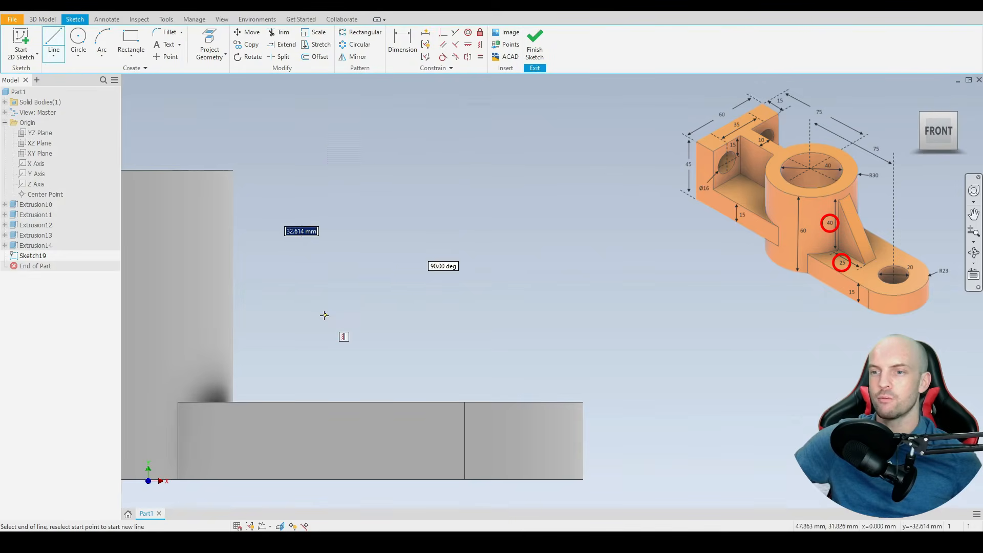
left_click(514, 315)
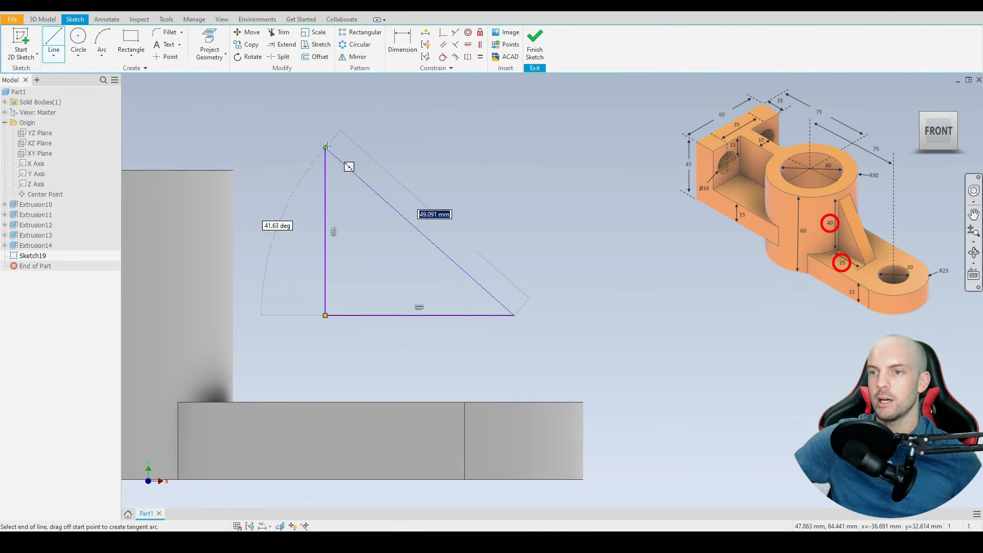
left_click(326, 148)
- Dimension the triangle's horizontal base as 25 mm
left_click(403, 41)
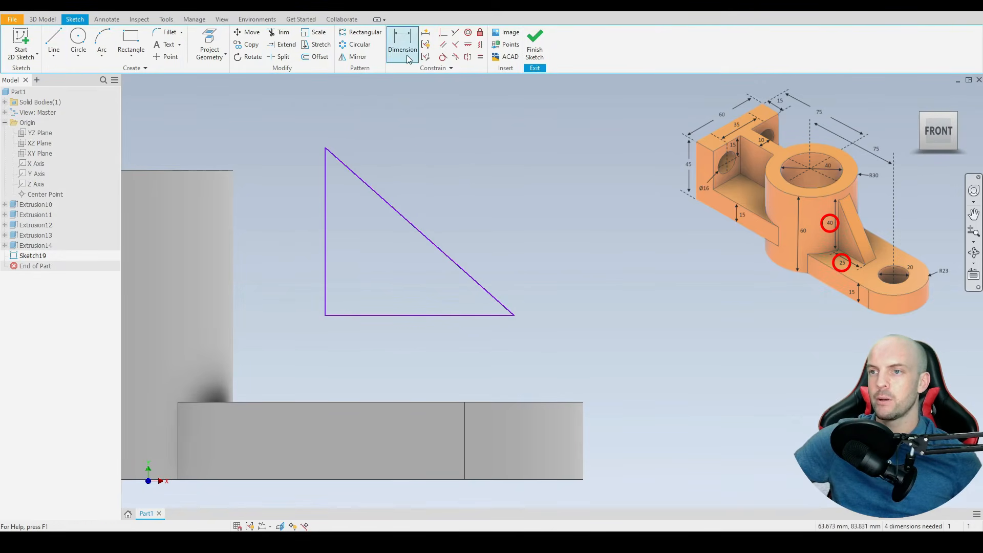
left_click(413, 316)
left_click(415, 343)
type("25")
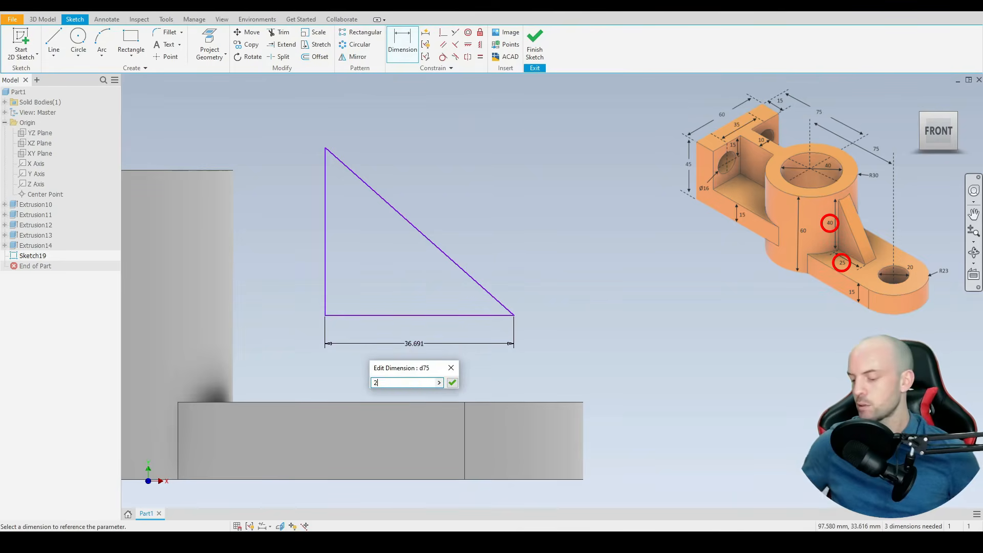
key("Return")
- Dimension the triangle's vertical leg as 40 mm and end the Dimension command
left_click(247, 307)
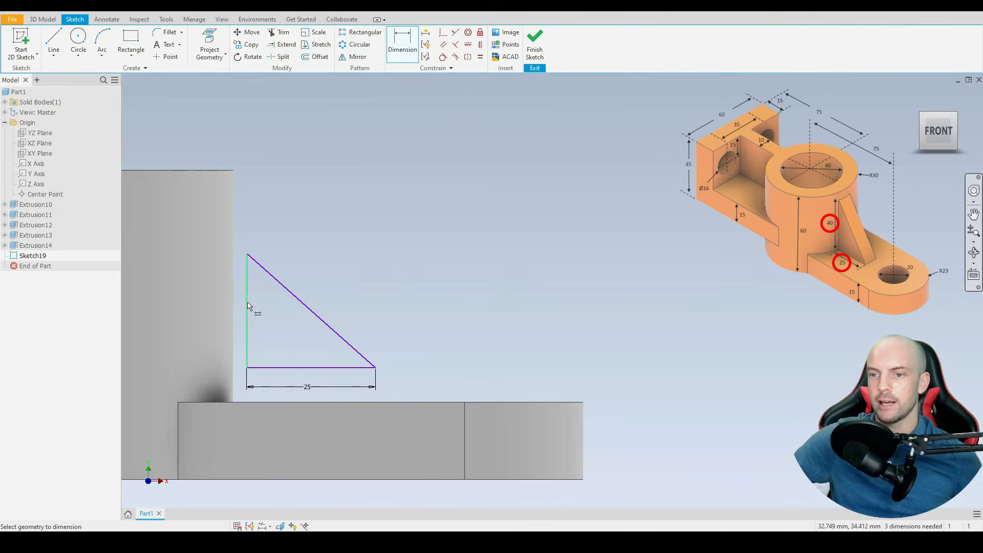
left_click(209, 312)
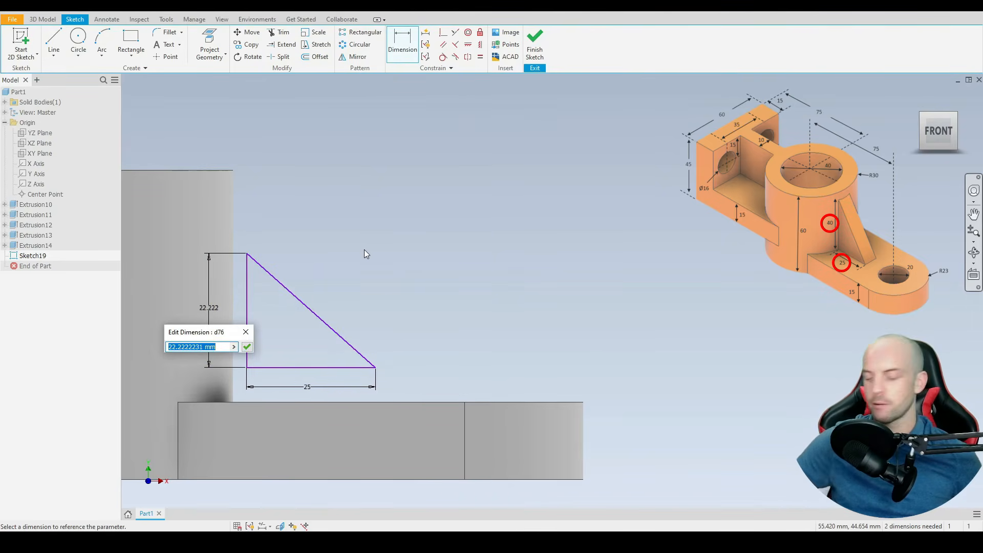
type("40")
key("Return")
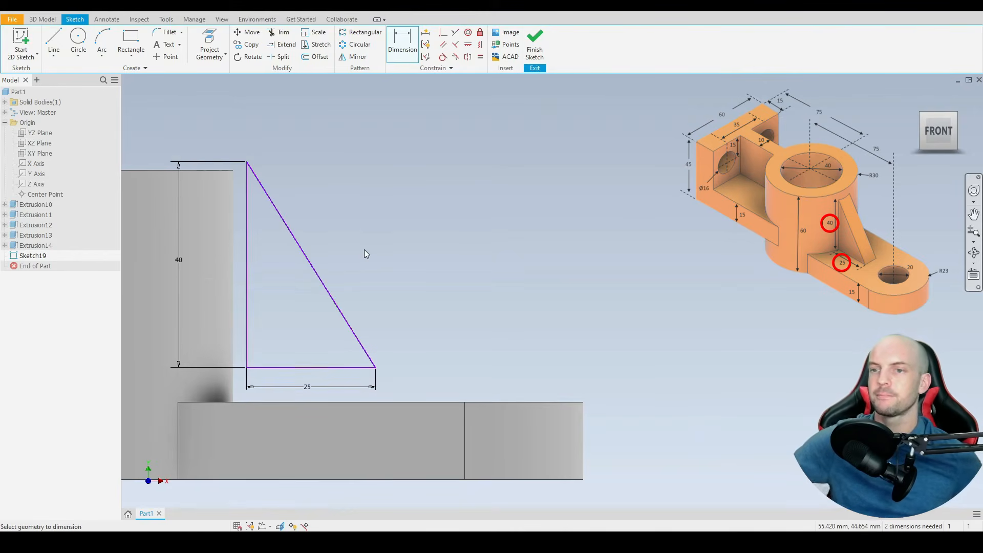
right_click(383, 177)
left_click(409, 178)
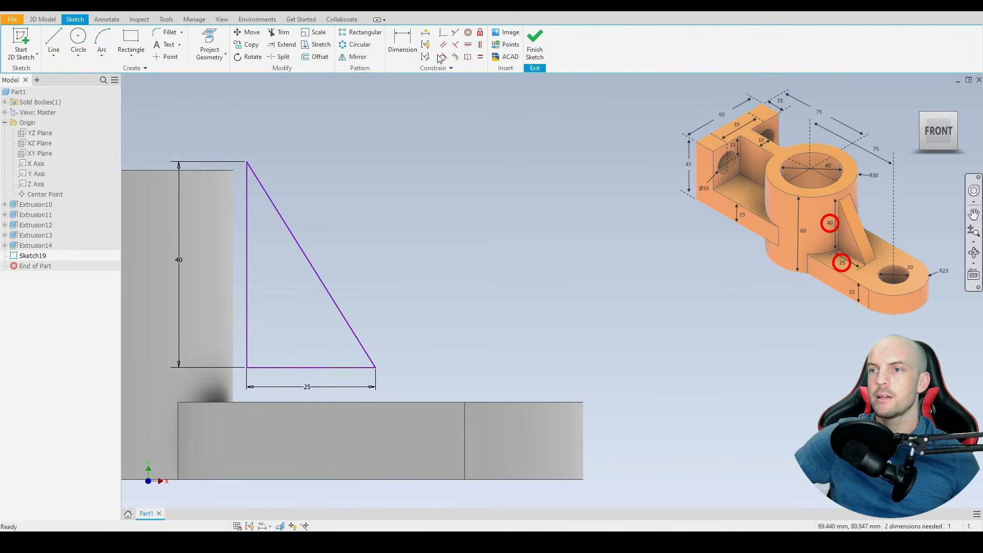
- Make the triangle's lower outer corner coincident with the arm's top edge
left_click(444, 33)
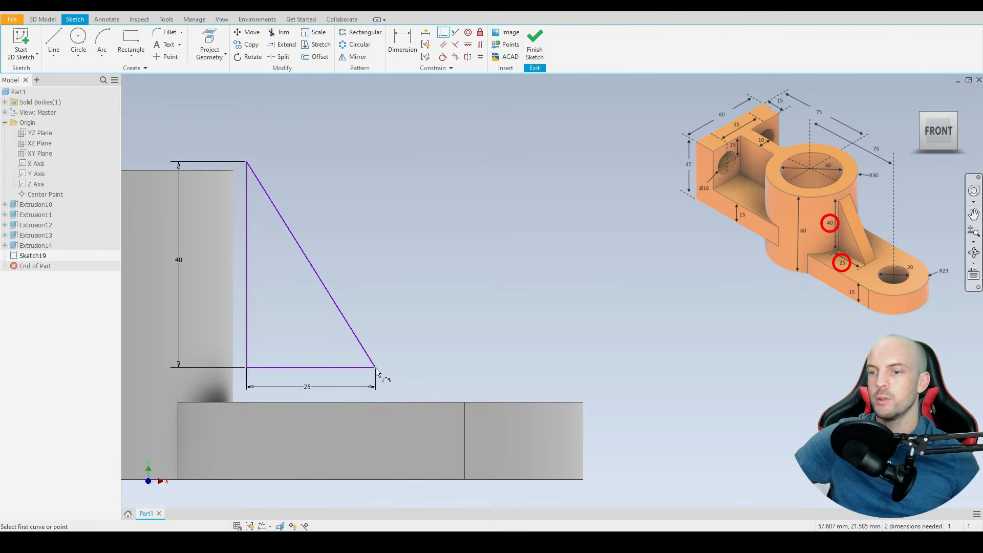
left_click(407, 405)
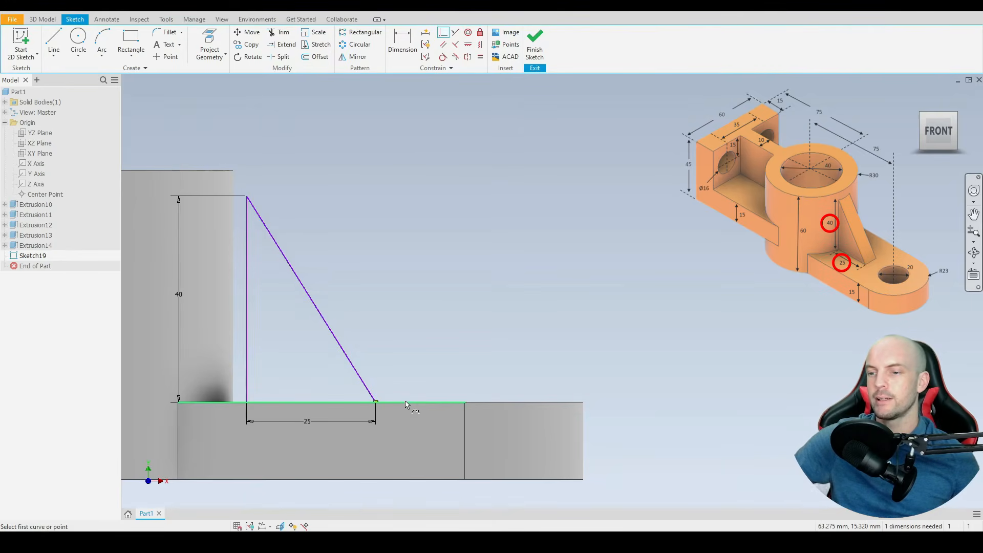
right_click(399, 219)
left_click(433, 219)
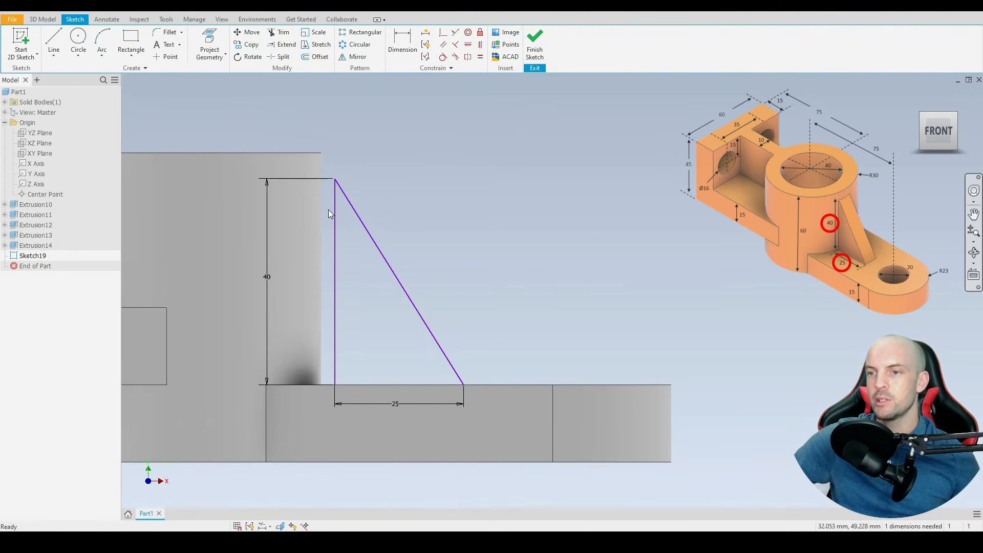
- Move the triangle closer to the cylinder's outer side and check the gap beside its upper corner
mouse_move(336, 252)
left_mouse_down()
mouse_move(372, 255)
mouse_move(325, 254)
left_mouse_up()
scroll(321, 192, "up", 5)
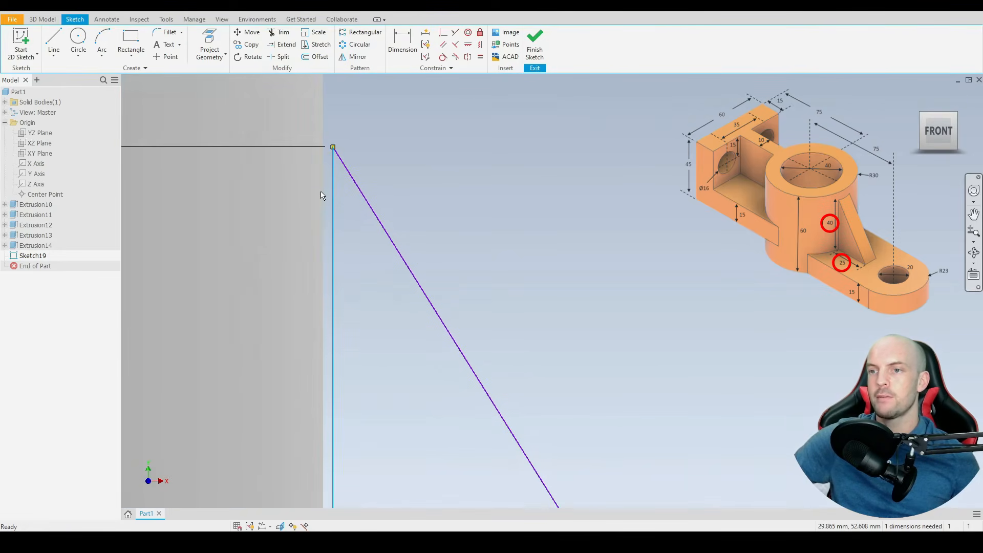
scroll(320, 136, "up", 5)
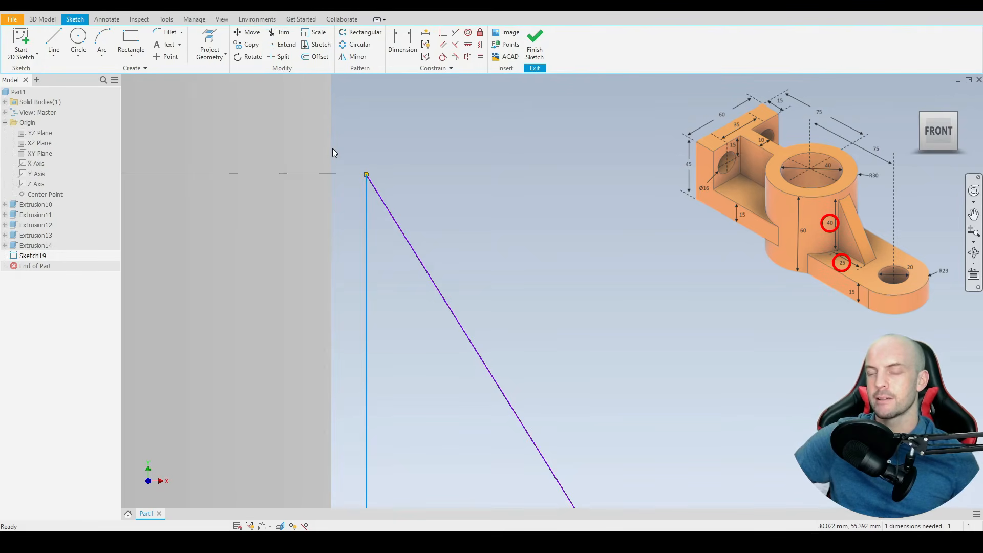
scroll(333, 149, "down", 4)
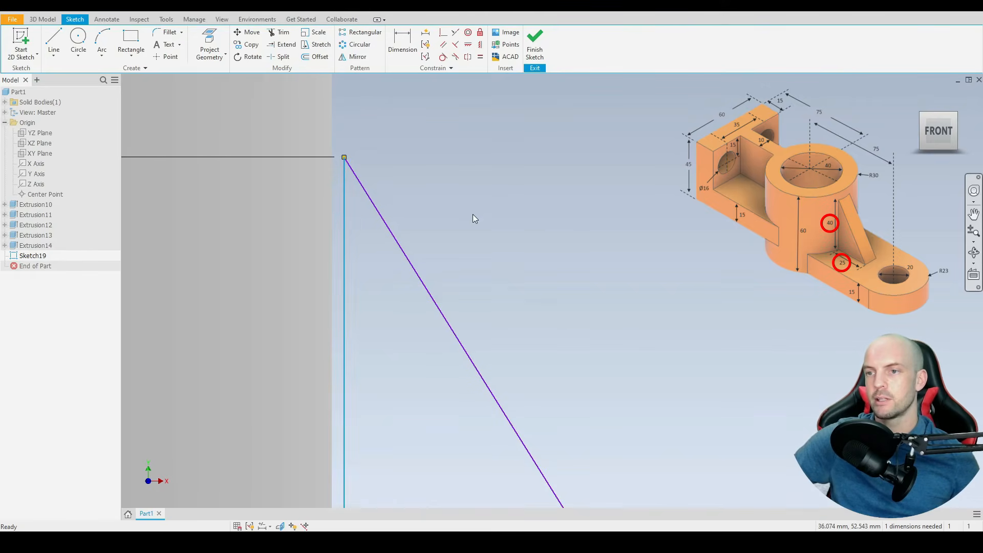
scroll(473, 214, "down", 3)
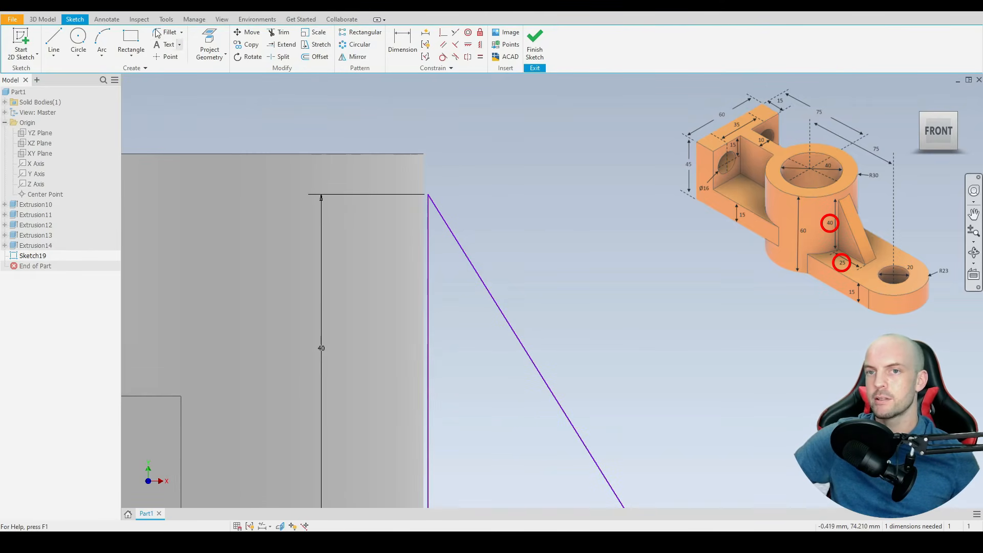
- Draw a vertical line along the cylinder's outer side from its top edge to the arm's top edge, and make it construction geometry
left_click(54, 43)
left_click(421, 153)
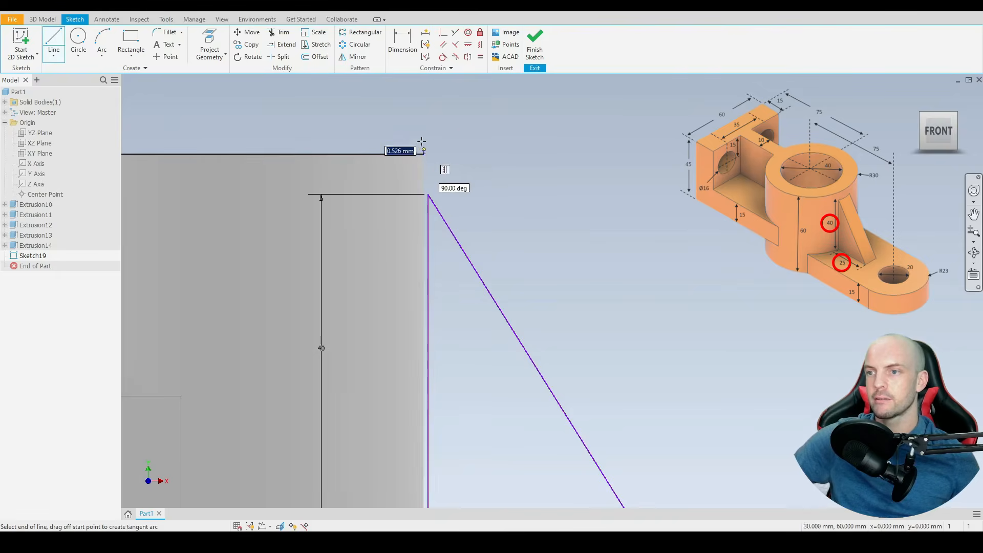
scroll(421, 153, "down", 2)
right_click(496, 99)
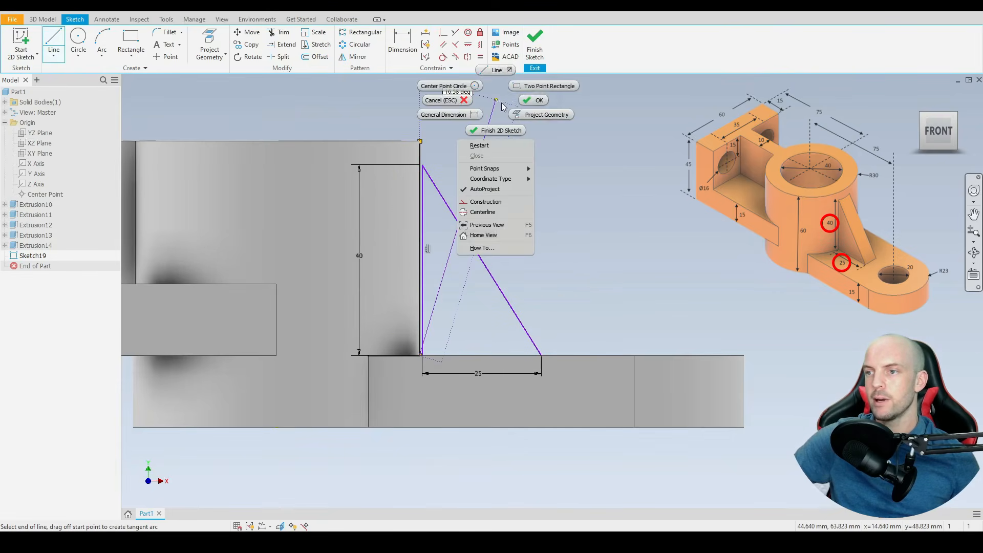
left_click(528, 100)
right_click(422, 151)
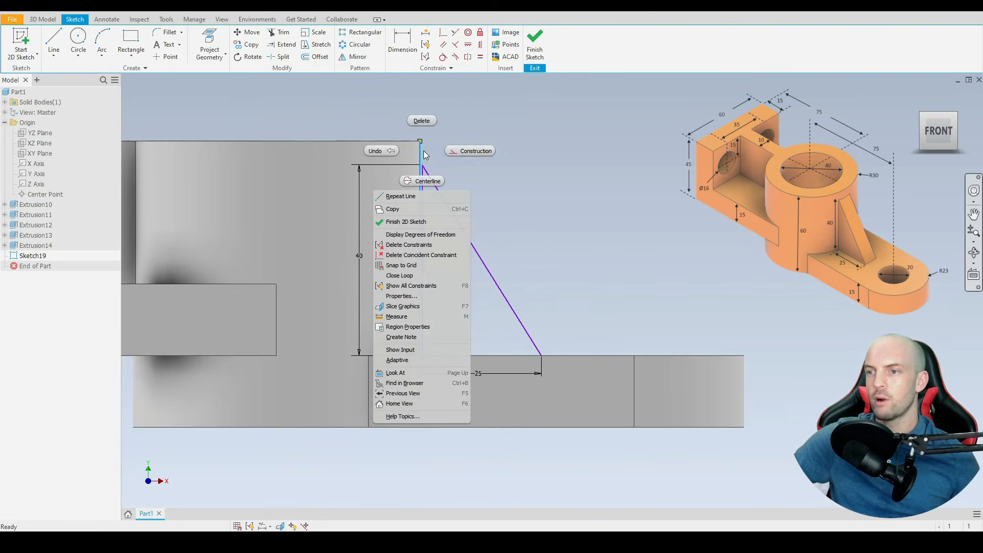
left_click(461, 152)
- Move the triangle partly inside the cylinder and dimension its upper corner 0.5 mm from the vertical construction line
left_click_drag(423, 166, 341, 166)
middle_click_drag(465, 149, 454, 193, "shift")
middle_click_drag(449, 133, 440, 186)
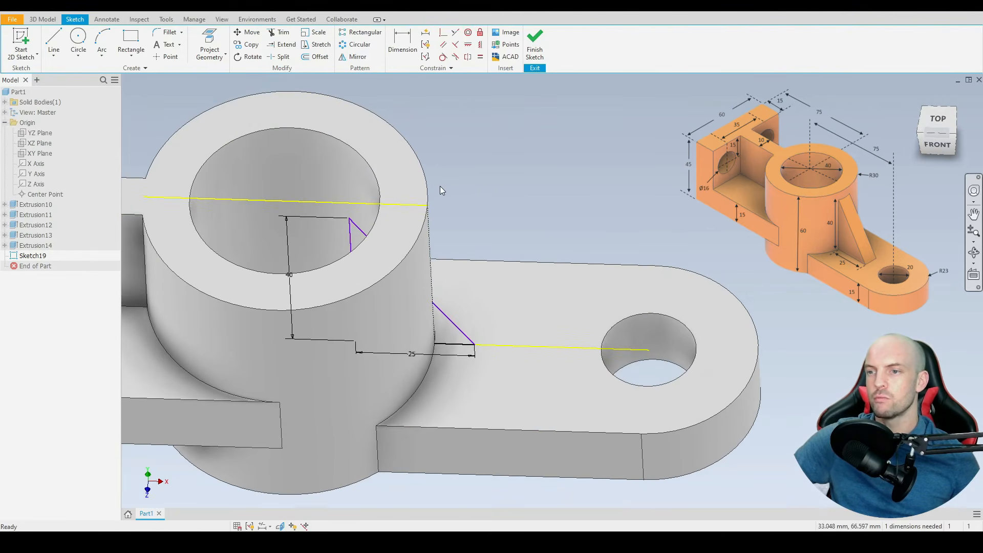
left_click(346, 204)
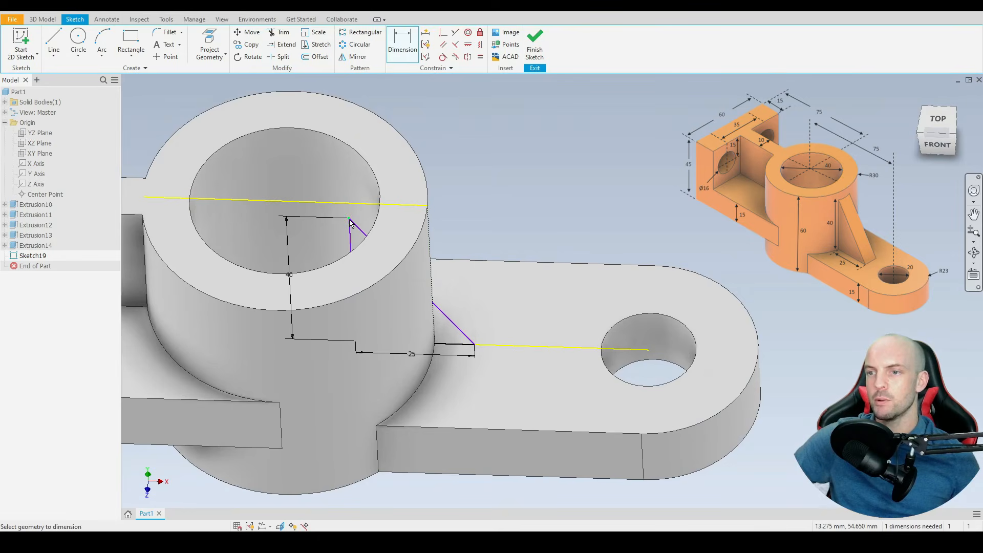
left_click(428, 204)
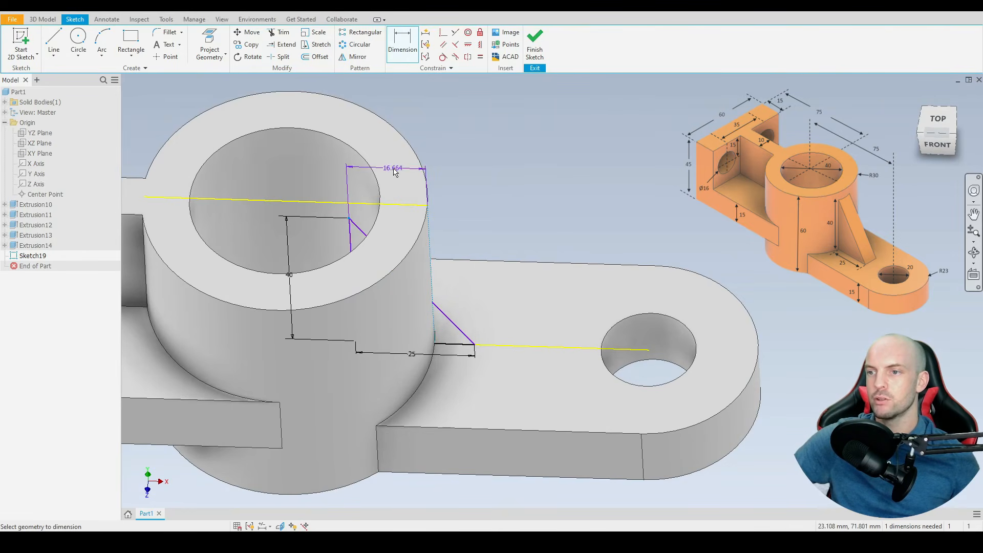
left_click(463, 162)
type("0.")
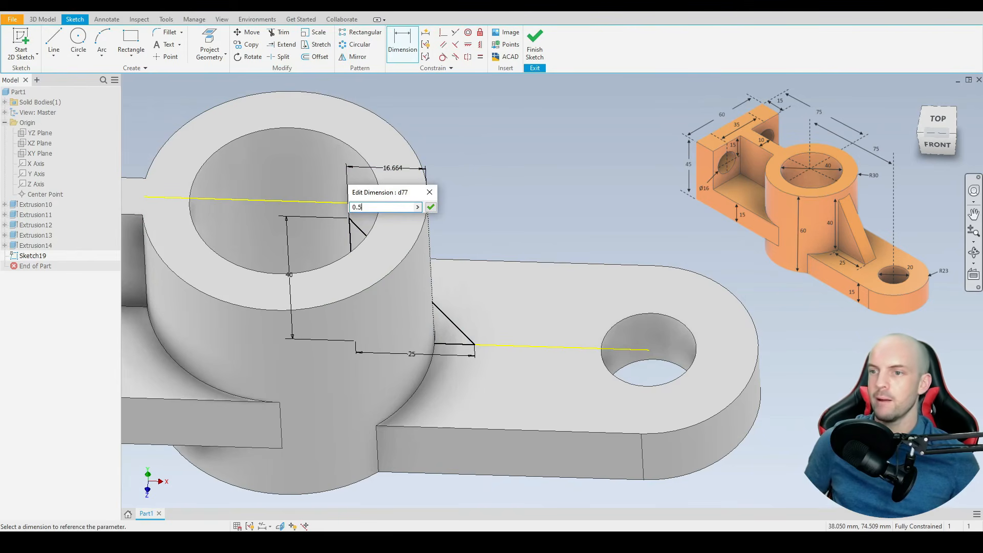
type("5")
key("Return")
right_click(499, 125)
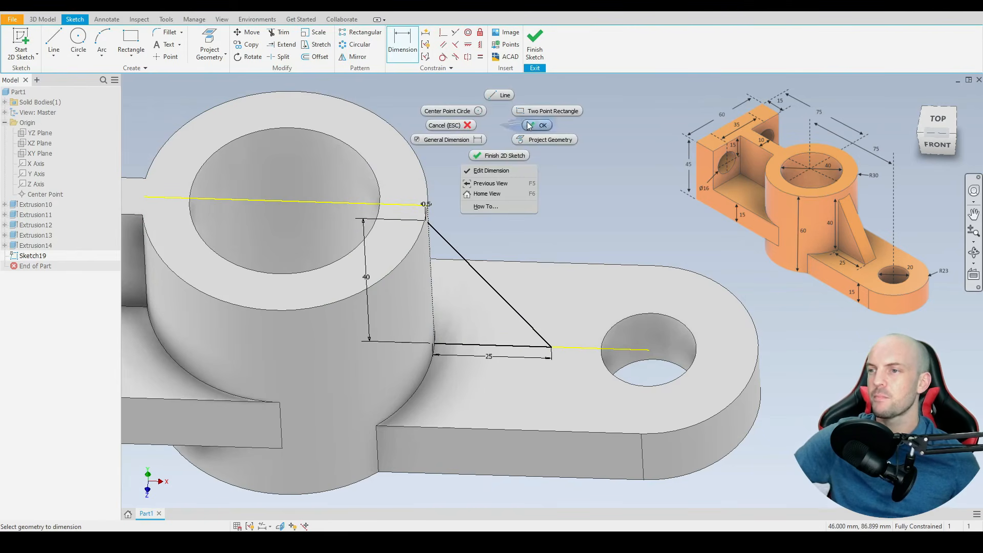
left_click(529, 126)
- Examine from the front how the triangle's upper corner overlaps the cylinder wall
left_click(937, 145)
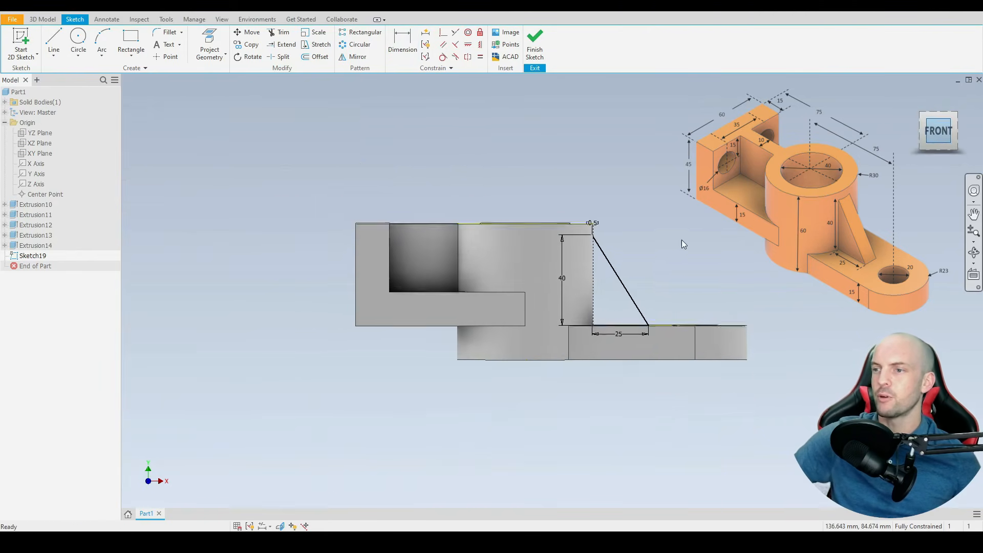
scroll(630, 254, "down", 5)
scroll(500, 200, "down", 3)
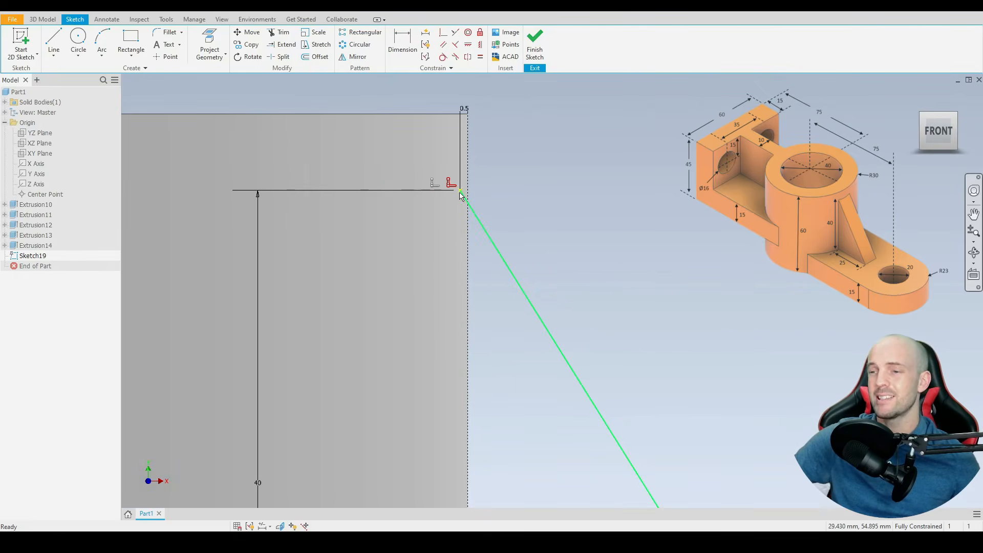
left_click(474, 211)
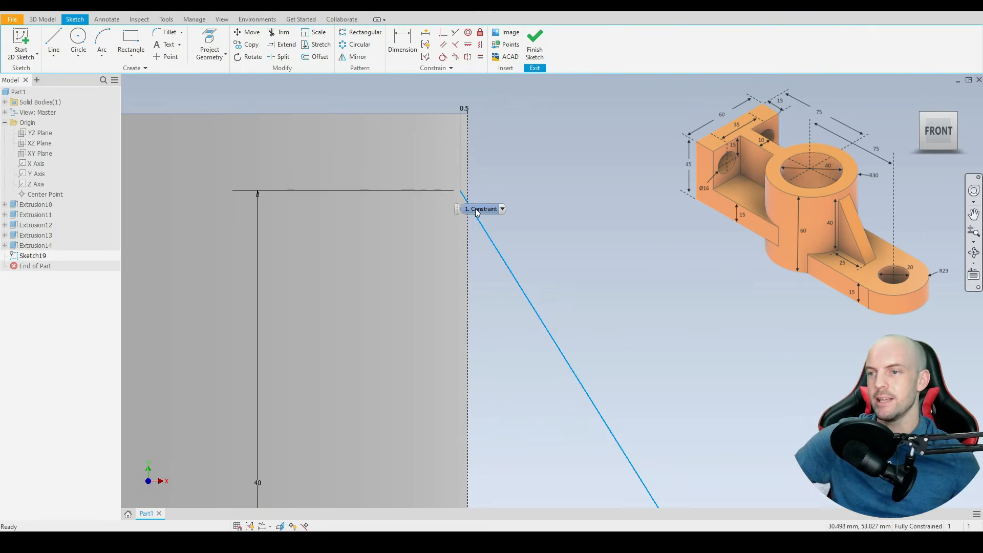
left_click(523, 173)
scroll(474, 171, "up", 3)
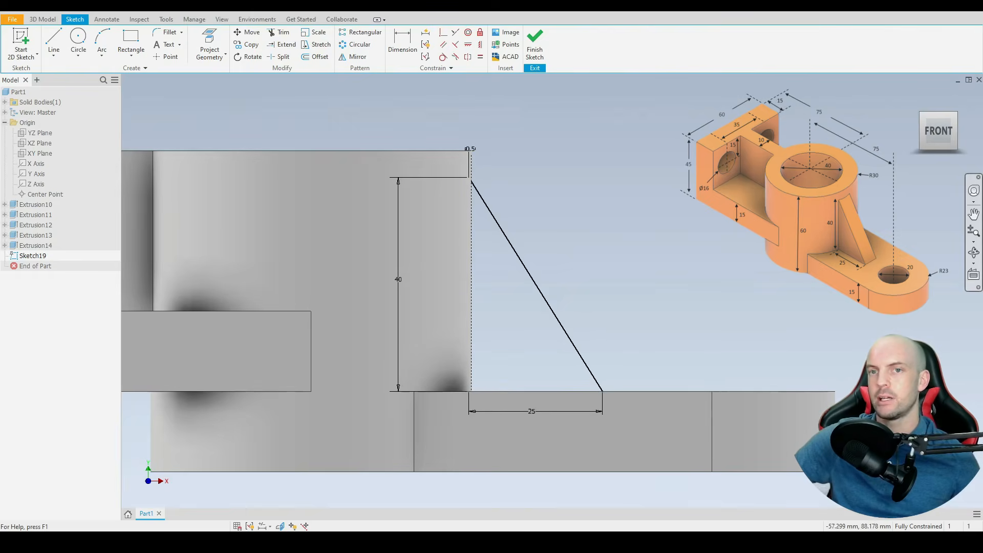
- Extrude the triangular profile symmetrically about its sketch plane by 10 mm, joined to the body, to form the rib
left_click(42, 19)
key("F6")
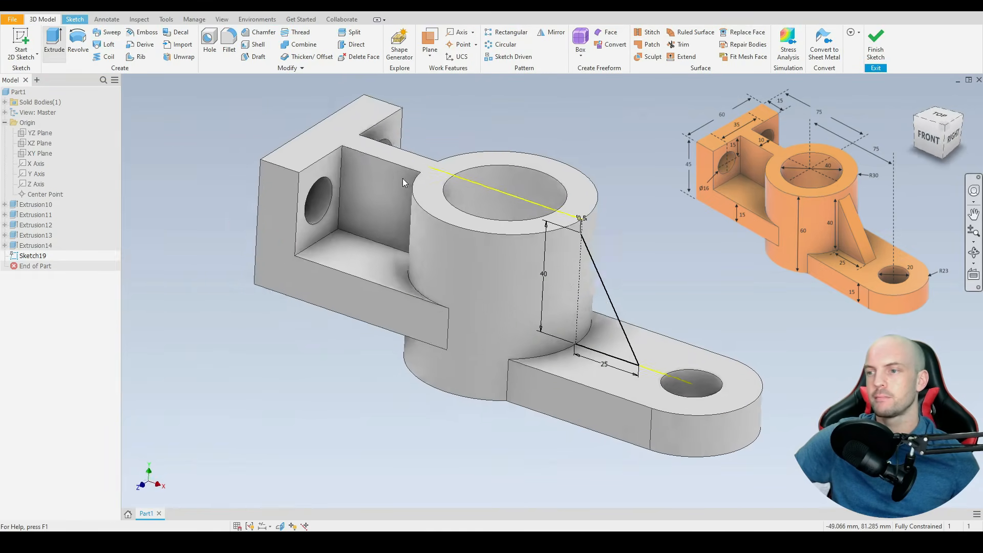
key("e")
scroll(548, 326, "down", 4)
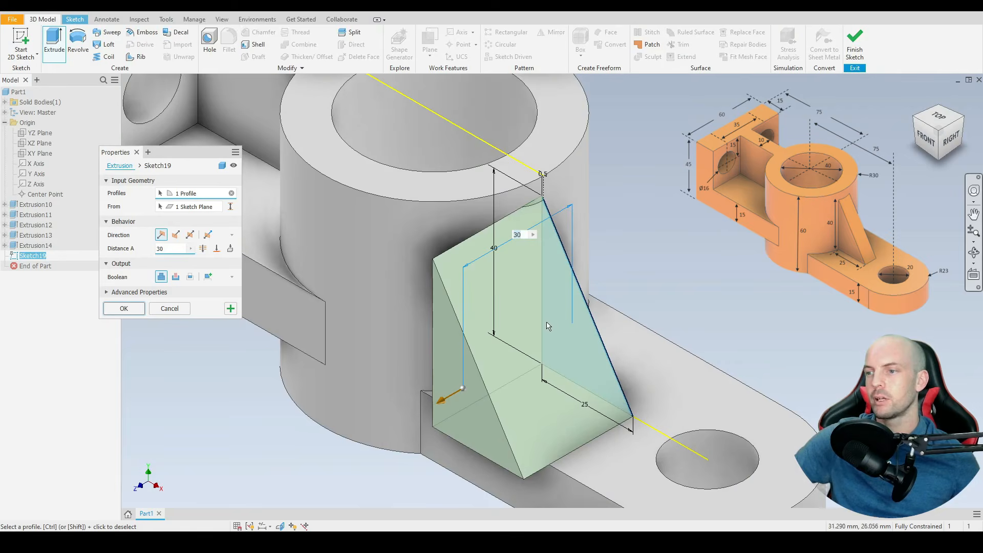
left_click(190, 236)
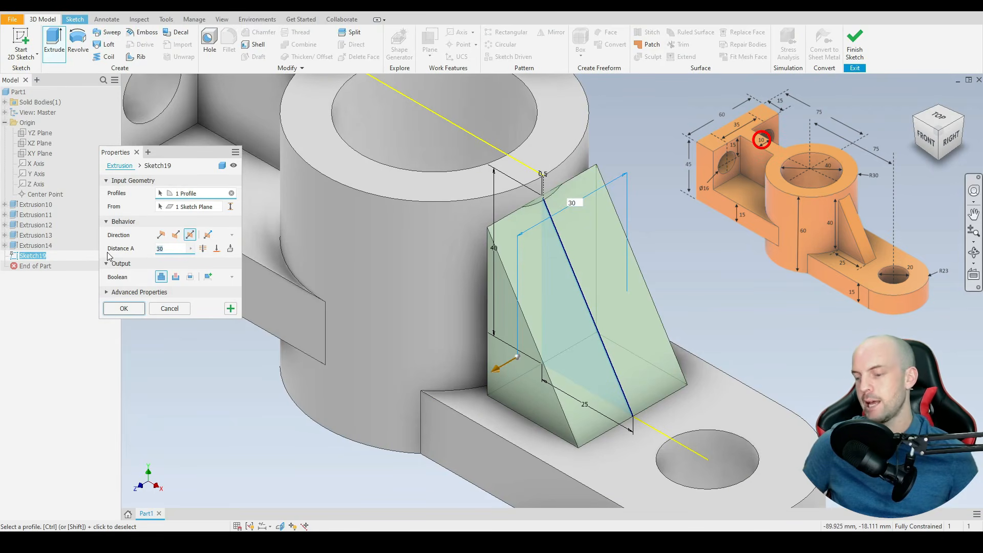
left_click(124, 308)
- Inspect the rib's upper junction with the cylinder and the whole bracket in the home view
scroll(544, 256, "up", 5)
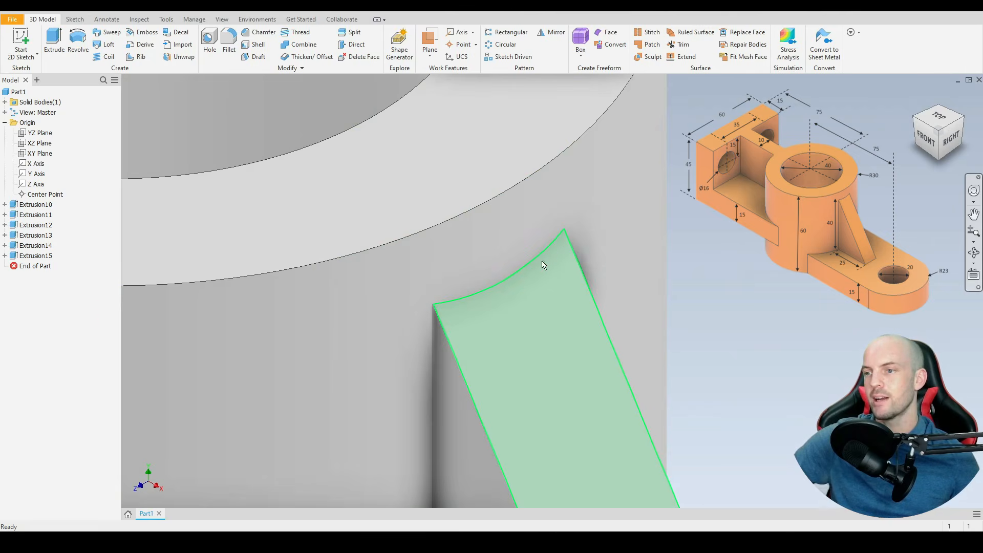
scroll(514, 291, "down", 5)
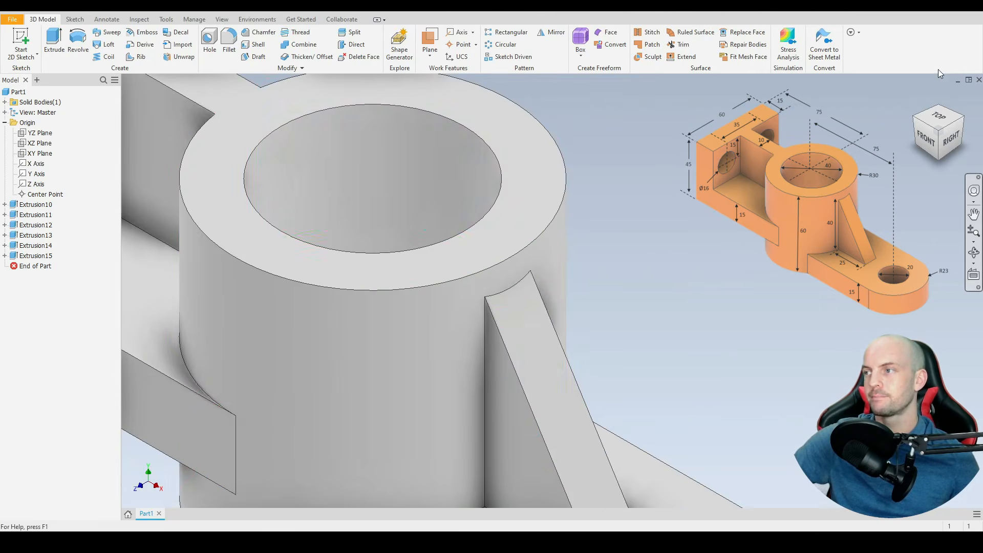
left_click(918, 94)
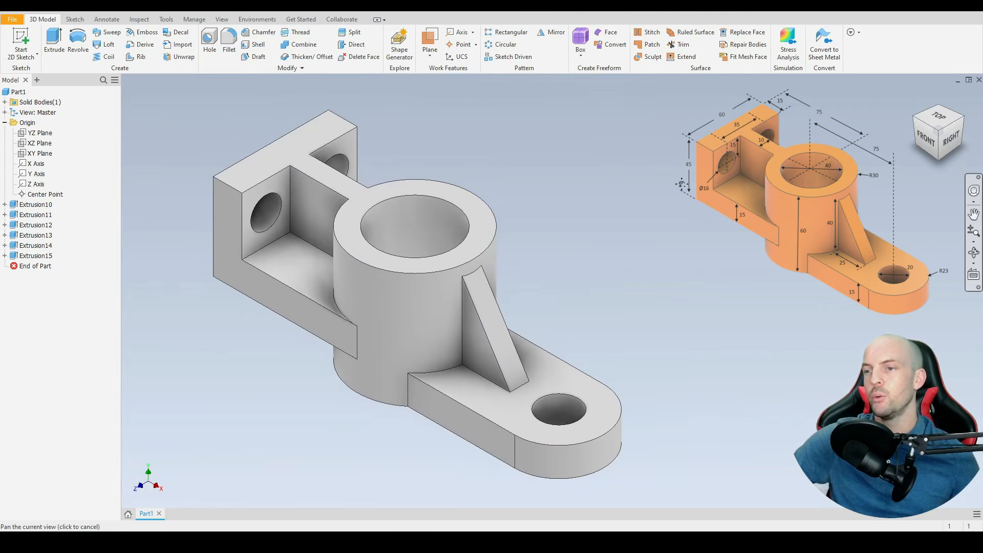
middle_click_drag(682, 185, 672, 184)
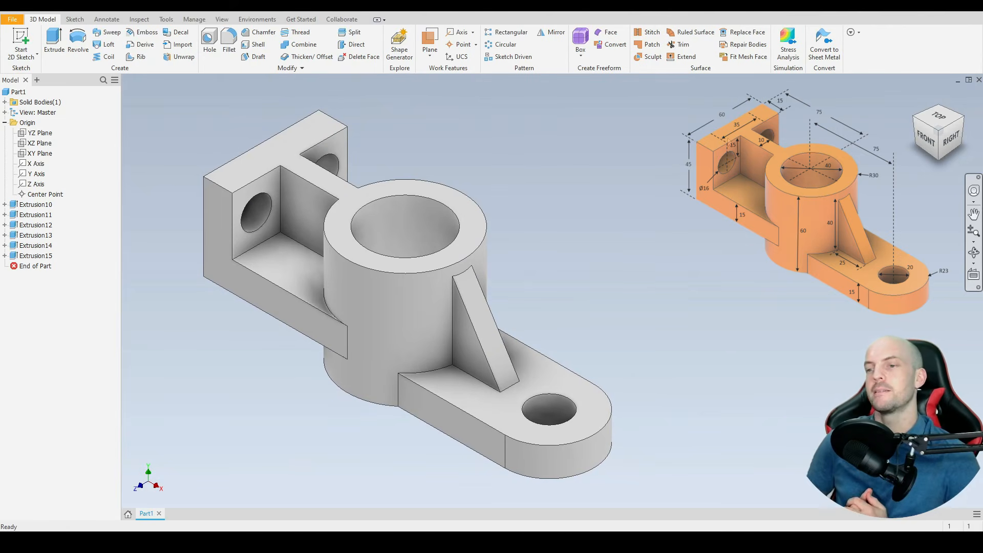